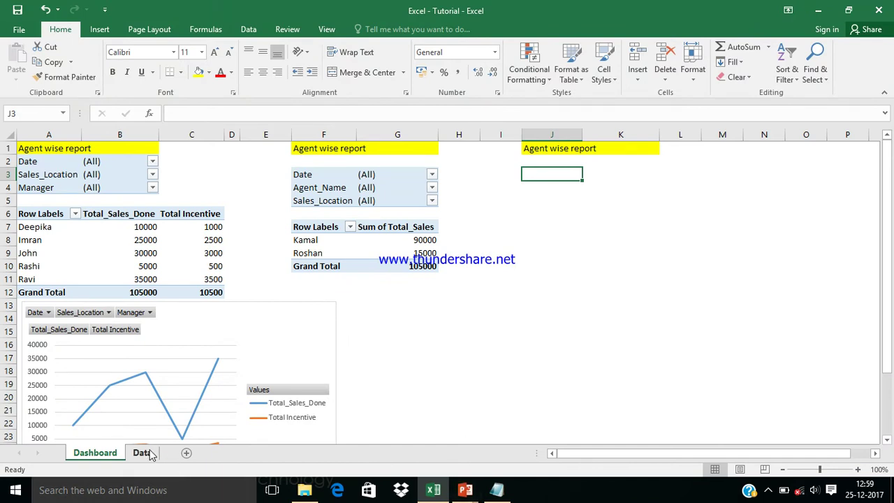
- Examine the column headers of the source table on the Data sheet, from Date through Gender
{"action": "left_click", "coordinate": [149, 454]}
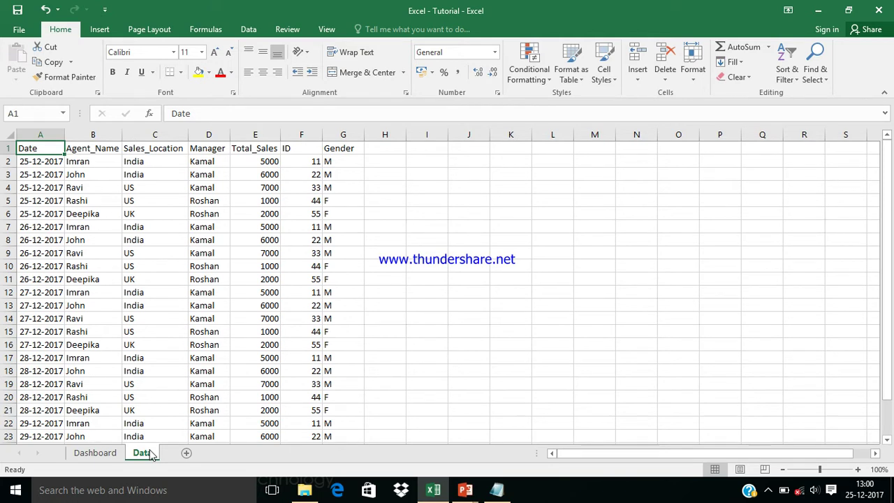
{"action": "key", "text": "Right"}
{"action": "key", "text": "Left"}
{"action": "key", "text": "Right"}
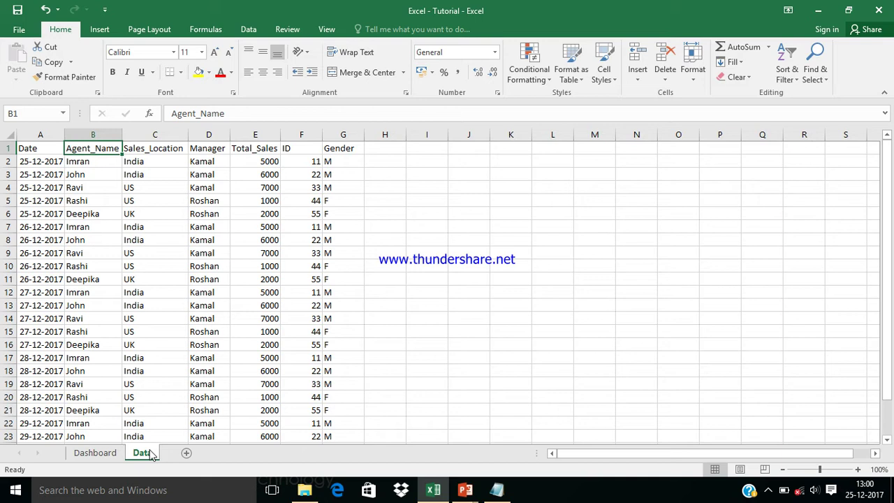
{"action": "key", "text": "Right"}
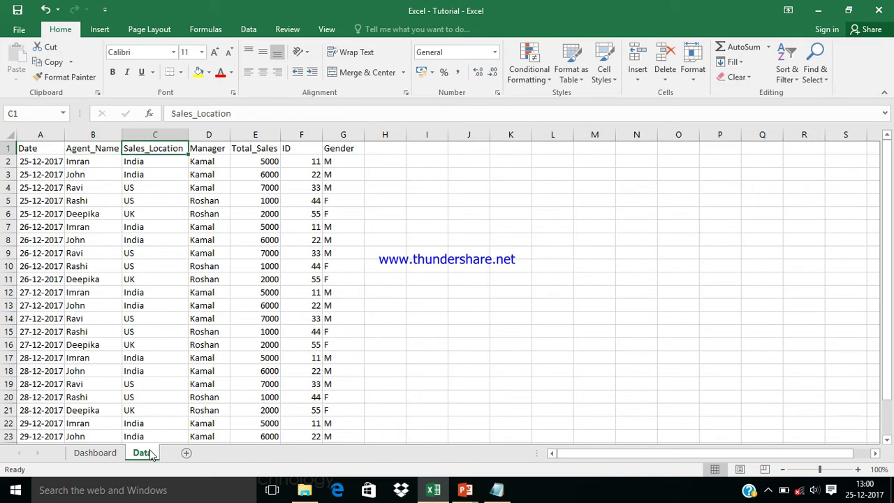
{"action": "key", "text": "Right"}
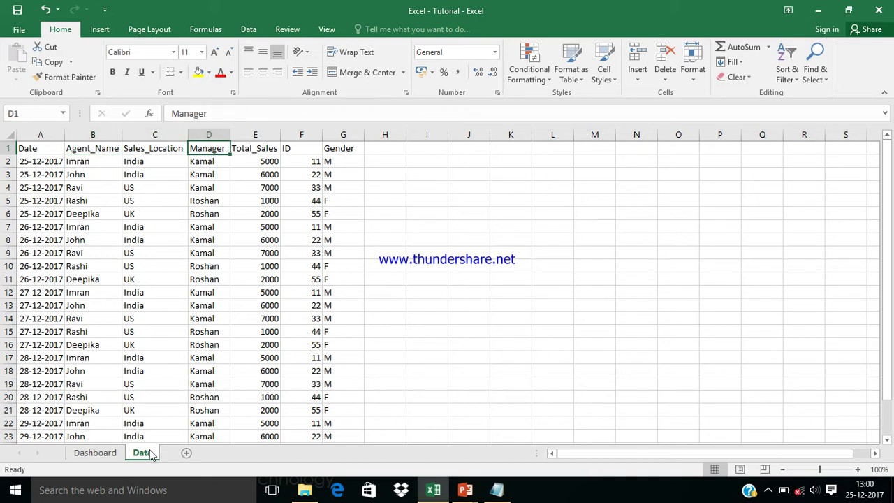
{"action": "key", "text": "Right"}
{"action": "key", "text": "Right"}
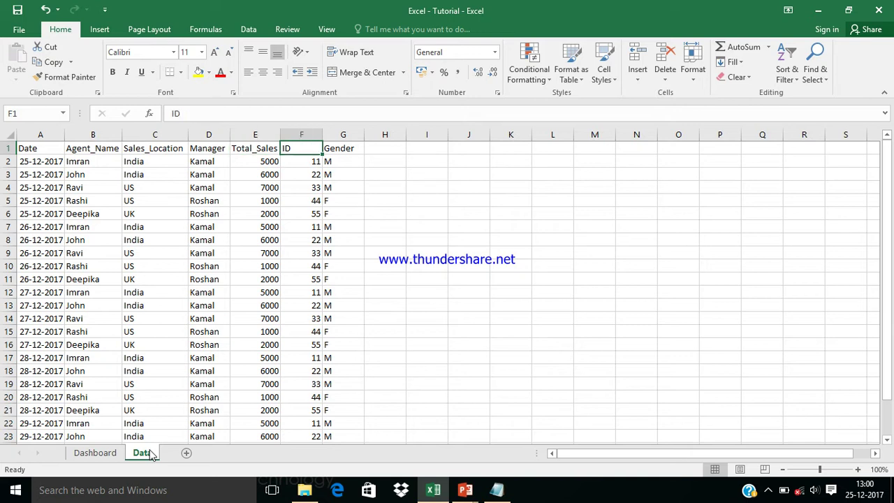
{"action": "key", "text": "Right"}
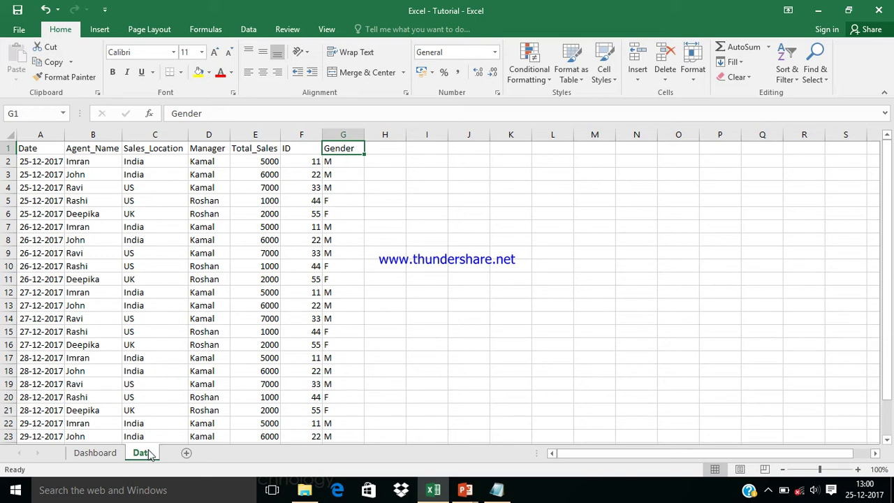
- Create a PivotTable from Data!$A$1:$G$26, placed at cell J3 of the Dashboard sheet
{"action": "left_click", "coordinate": [97, 454]}
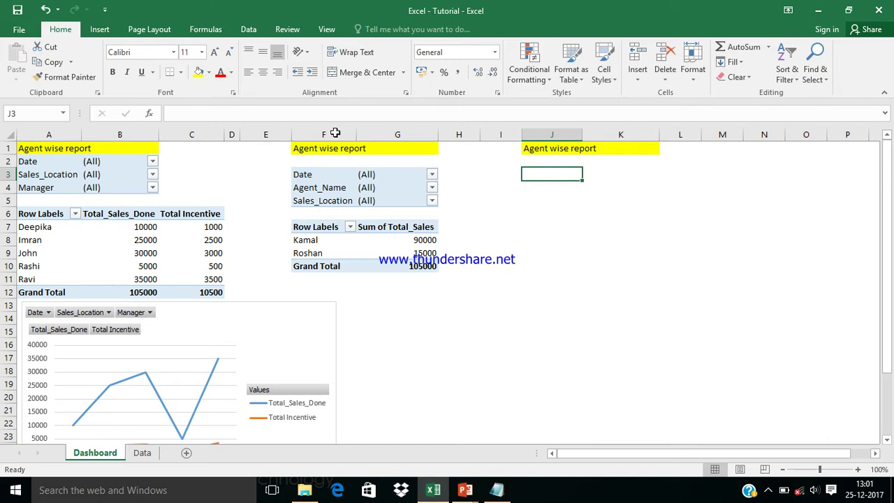
{"action": "left_click", "coordinate": [100, 32]}
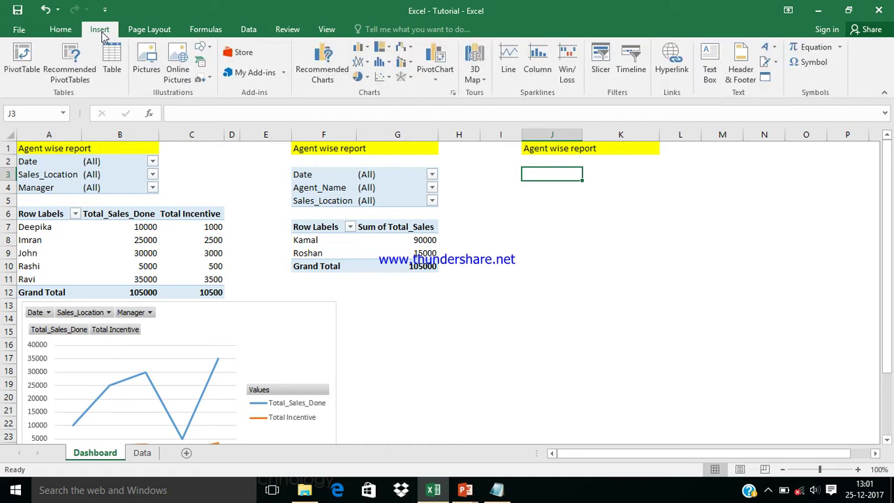
{"action": "left_click", "coordinate": [20, 65]}
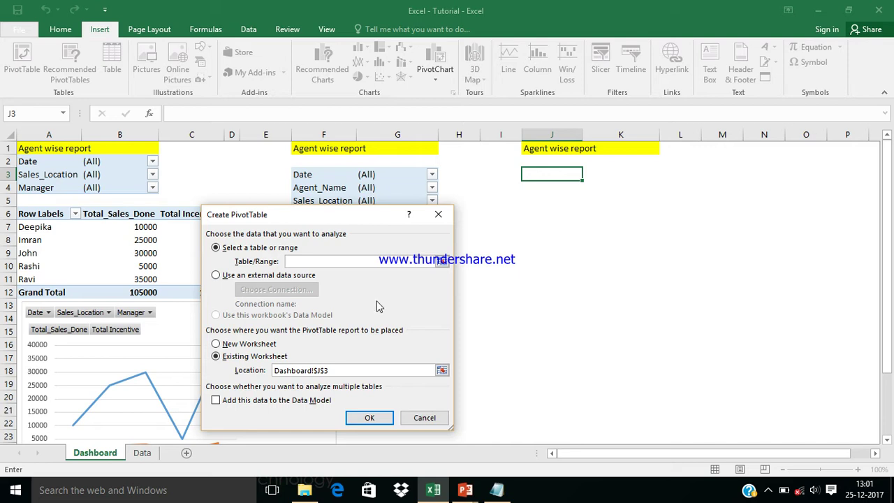
{"action": "left_click", "coordinate": [442, 262]}
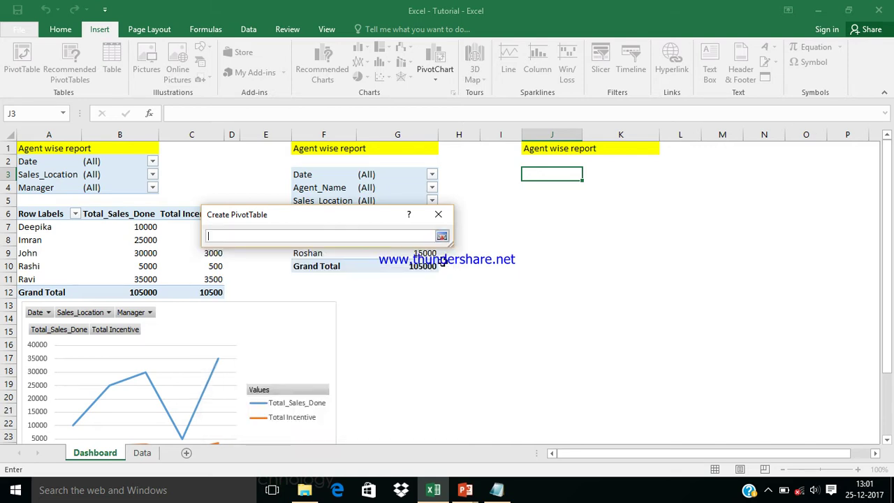
{"action": "left_click", "coordinate": [136, 455]}
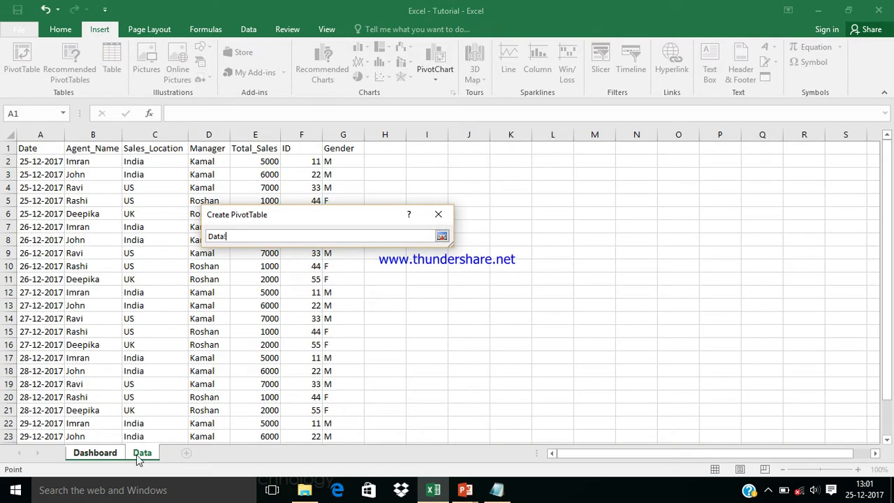
{"action": "left_click", "coordinate": [39, 149]}
{"action": "key", "text": "shift+Right"}
{"action": "key", "text": "shift+Right"}
{"action": "key", "text": "shift+Right"}
{"action": "key", "text": "shift+Right"}
{"action": "key", "text": "shift+Right"}
{"action": "key", "text": "shift+Right"}
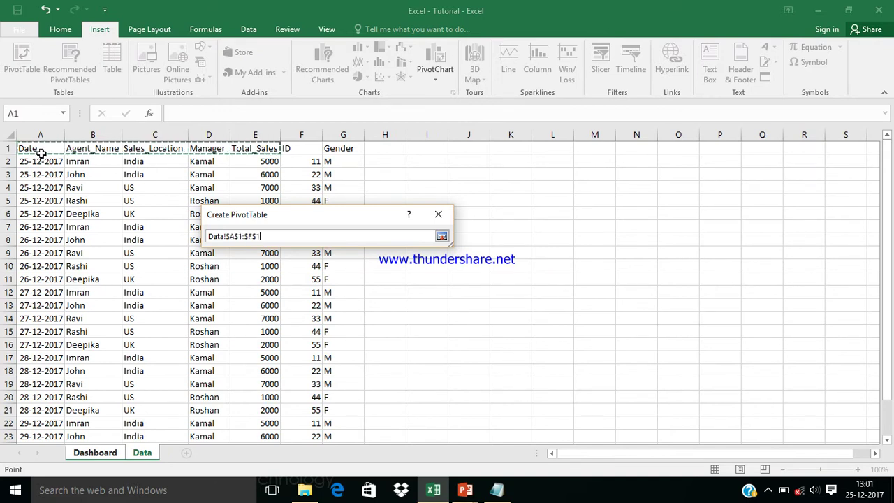
{"action": "key", "text": "ctrl+shift+Down"}
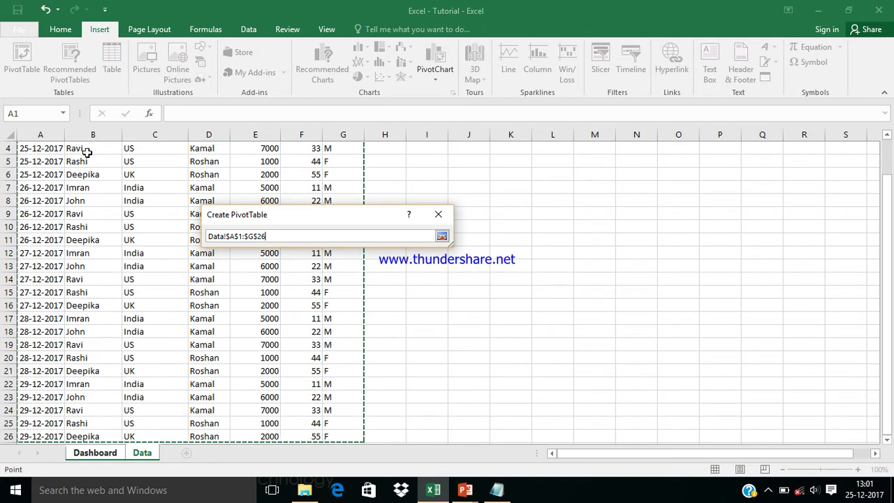
{"action": "key", "text": "Return"}
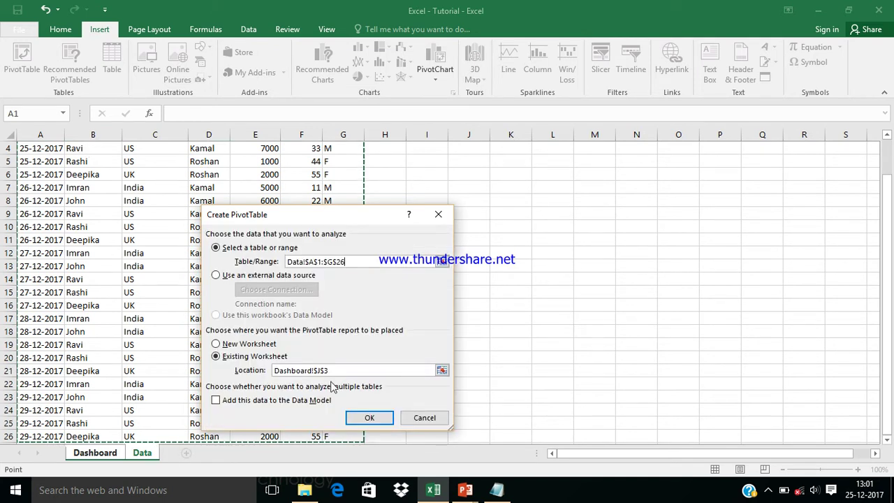
{"action": "left_click", "coordinate": [353, 422]}
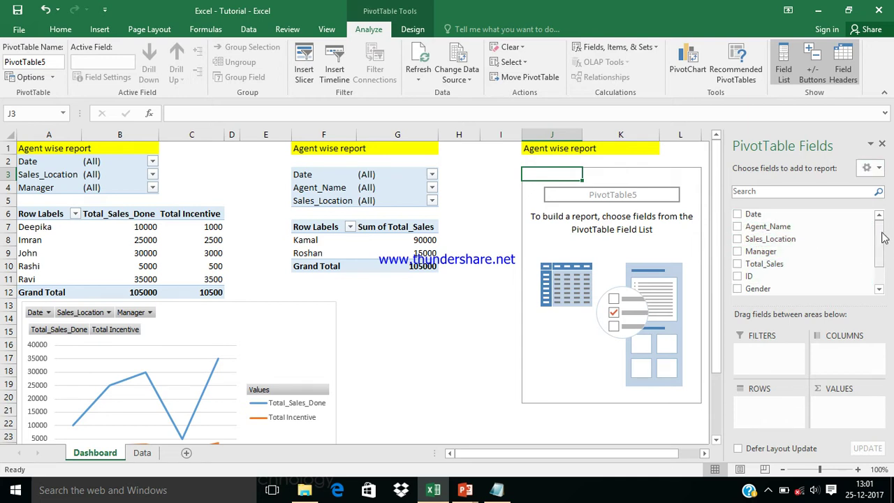
- Add the Agent_Name field to the rows of the new PivotTable
{"action": "mouse_move", "coordinate": [882, 239]}
{"action": "left_mouse_down"}
{"action": "mouse_move", "coordinate": [884, 259]}
{"action": "mouse_move", "coordinate": [882, 233]}
{"action": "left_mouse_up"}
{"action": "scroll", "coordinate": [883, 260], "scroll_direction": "down", "scroll_amount": 1}
{"action": "scroll", "coordinate": [882, 260], "scroll_direction": "up", "scroll_amount": 1}
{"action": "left_click_drag", "start_coordinate": [801, 238], "coordinate": [763, 404]}
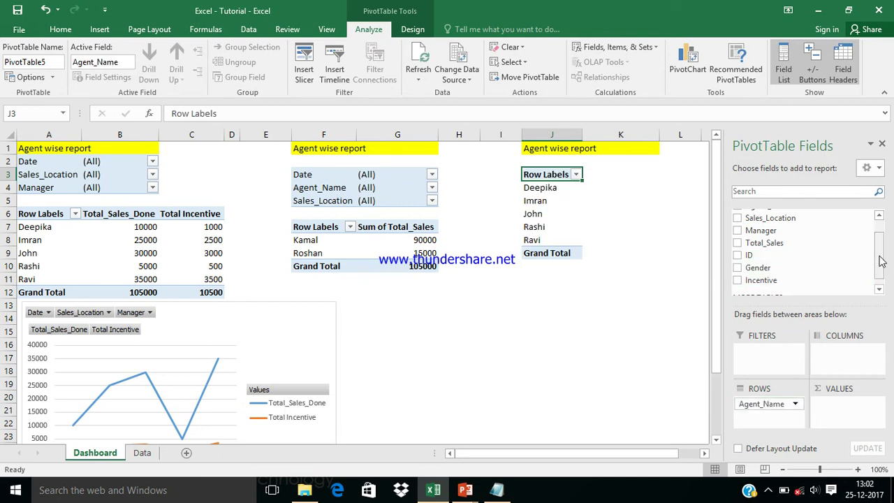
- Add the Total_Sales field to the values of the PivotTable at J3
{"action": "left_click_drag", "start_coordinate": [882, 260], "coordinate": [879, 246]}
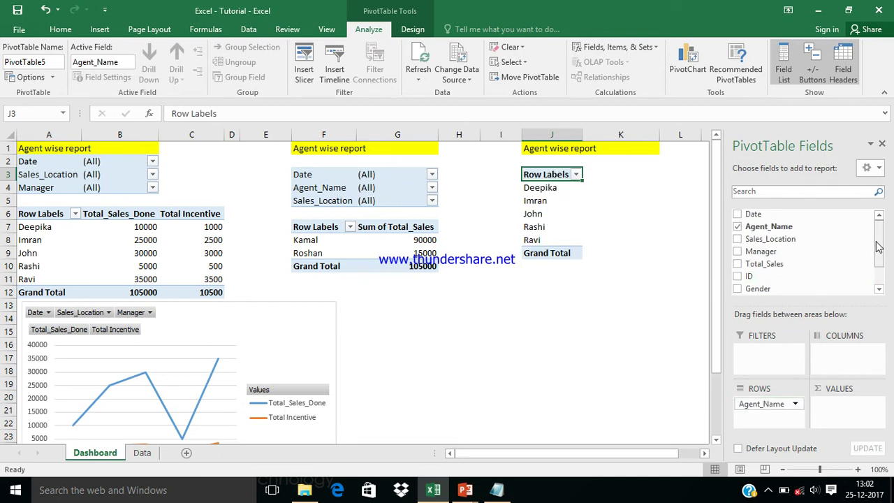
{"action": "left_click_drag", "start_coordinate": [790, 263], "coordinate": [841, 404]}
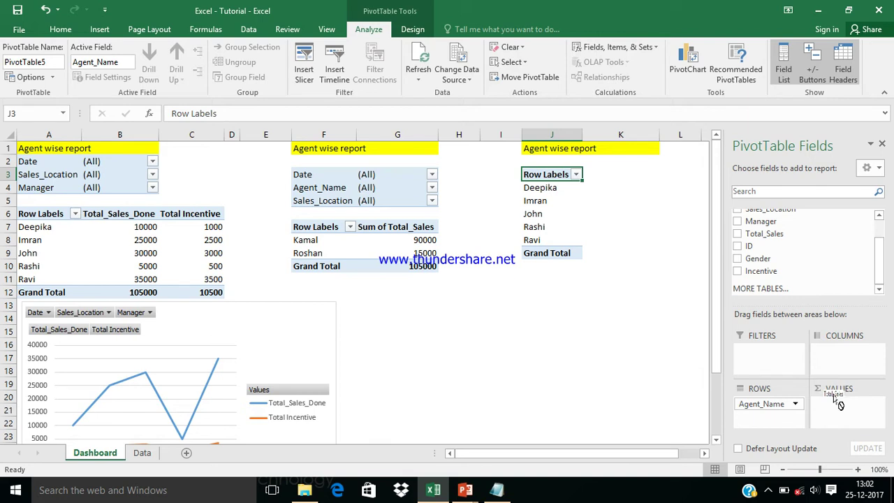
{"action": "left_click_drag", "start_coordinate": [841, 404], "coordinate": [845, 399]}
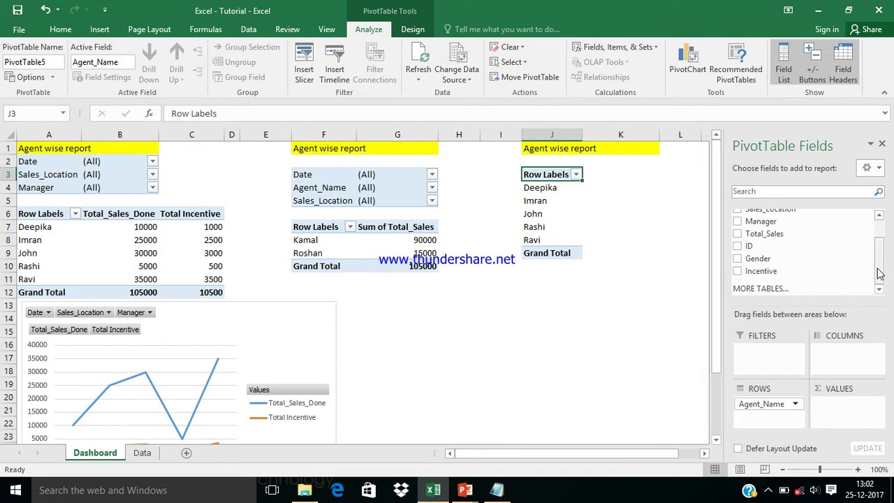
{"action": "left_click_drag", "start_coordinate": [879, 272], "coordinate": [879, 255]}
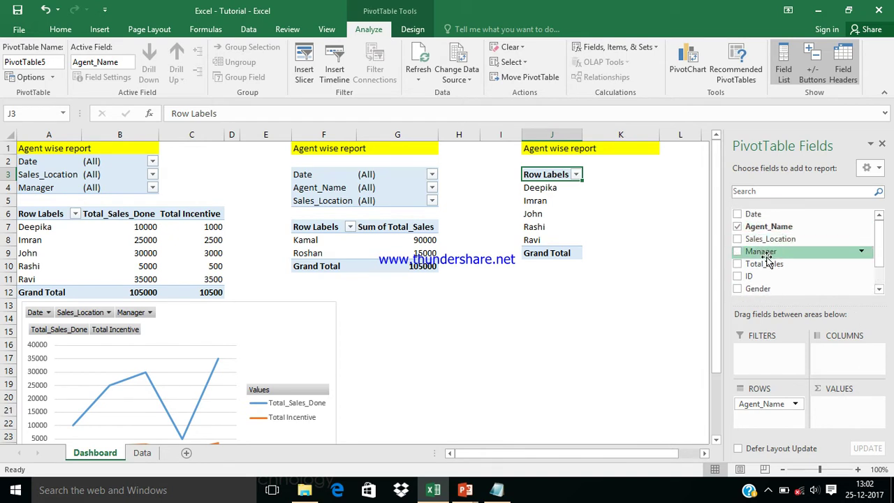
{"action": "left_click_drag", "start_coordinate": [769, 264], "coordinate": [835, 427]}
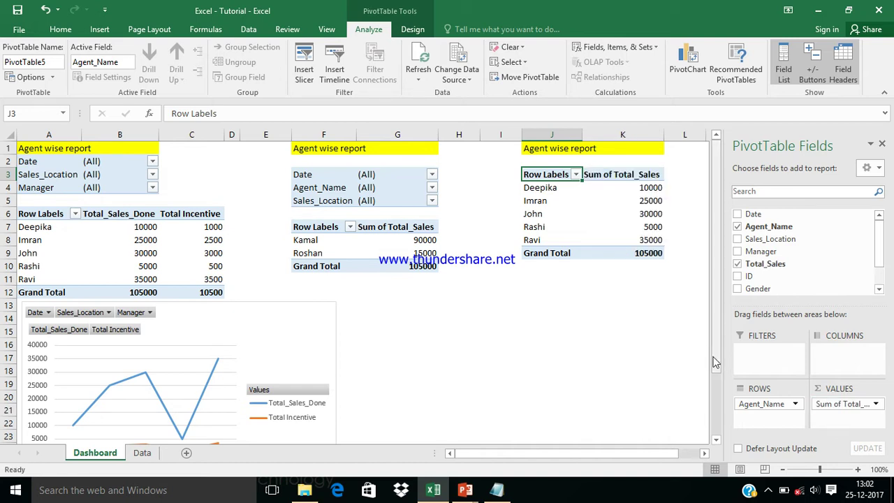
{"action": "left_click", "coordinate": [877, 403]}
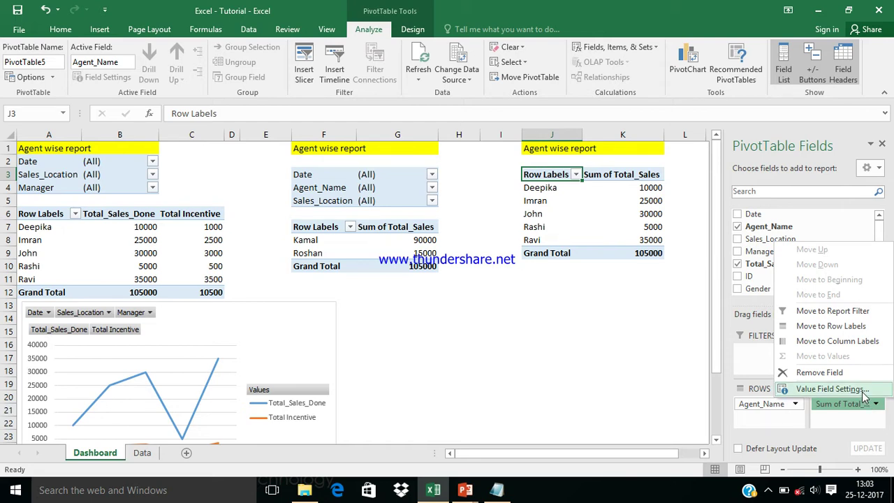
{"action": "left_click", "coordinate": [831, 389]}
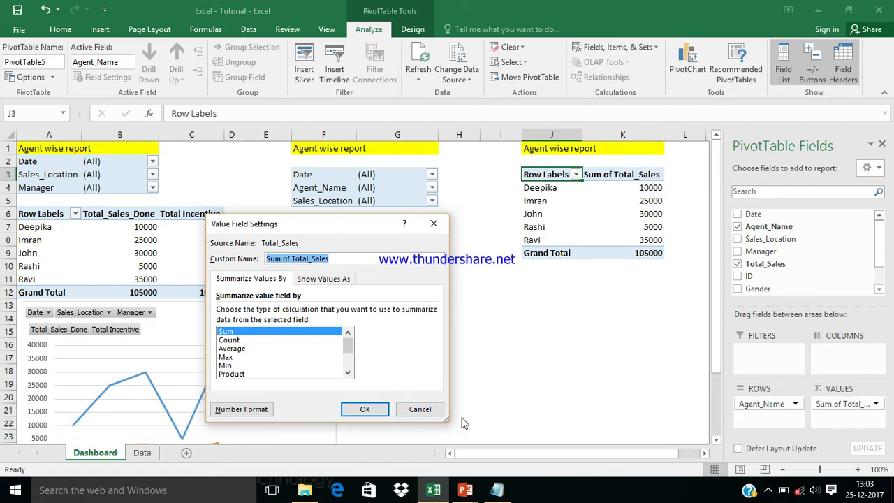
{"action": "left_click", "coordinate": [427, 411]}
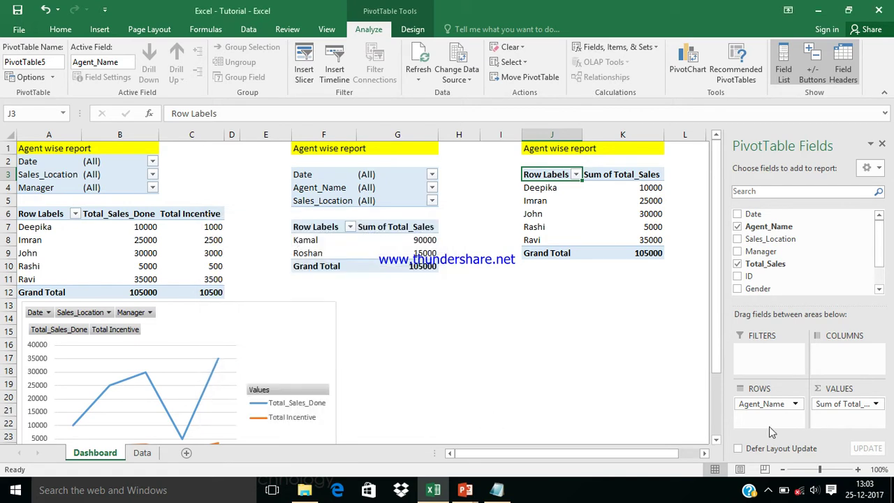
- Summarize the Total_Sales value field by Count in the PivotTable at J3
{"action": "left_click", "coordinate": [876, 404]}
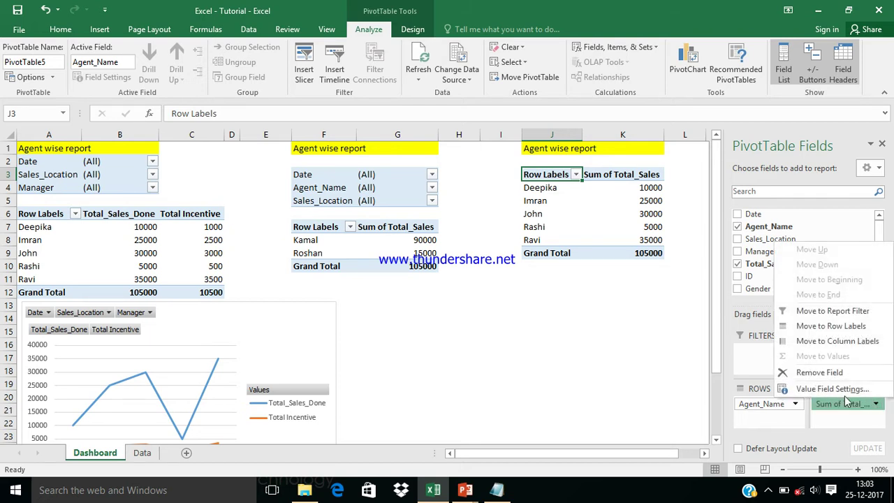
{"action": "left_click", "coordinate": [845, 394]}
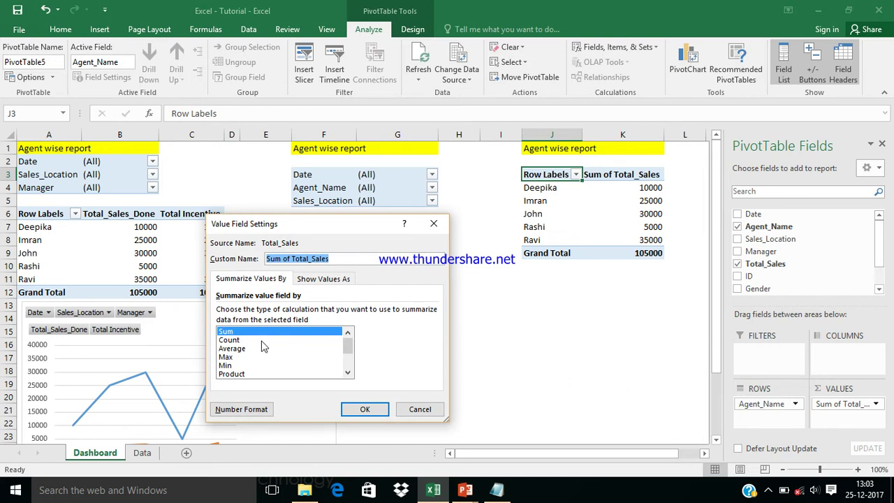
{"action": "double_click", "coordinate": [230, 339]}
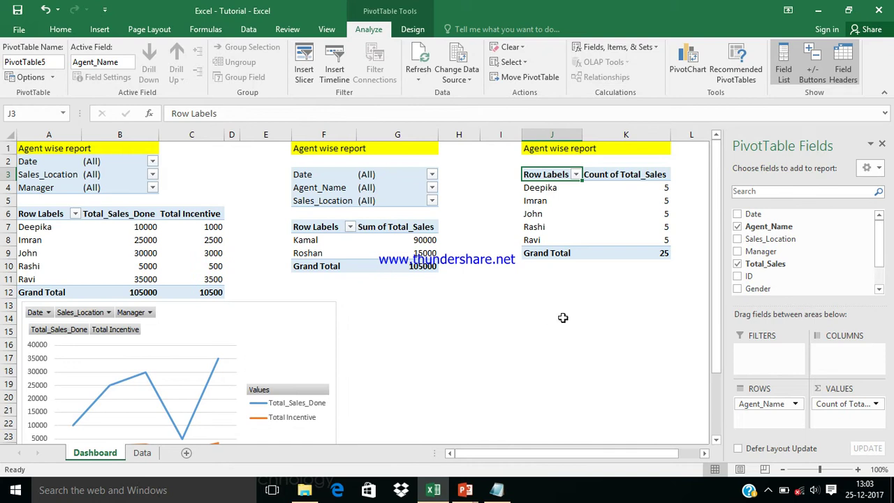
- Look through the available summary functions and set the Total_Sales value field back to Sum
{"action": "left_click", "coordinate": [877, 404]}
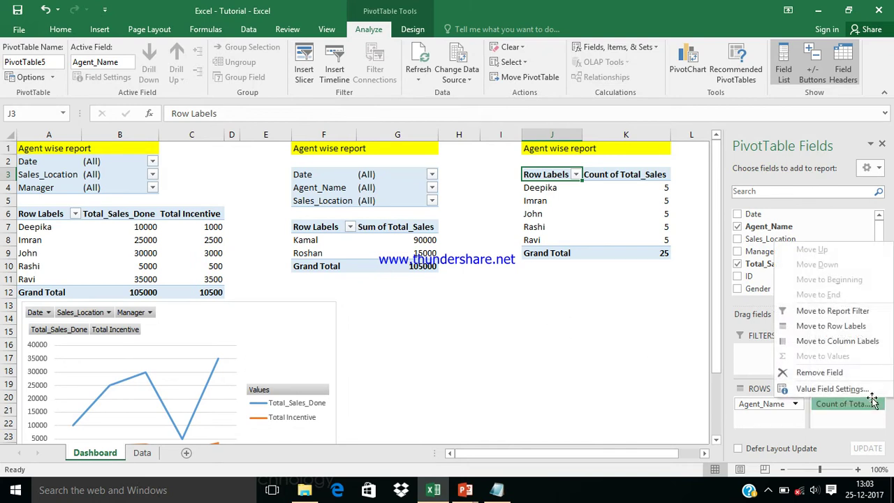
{"action": "left_click", "coordinate": [860, 390]}
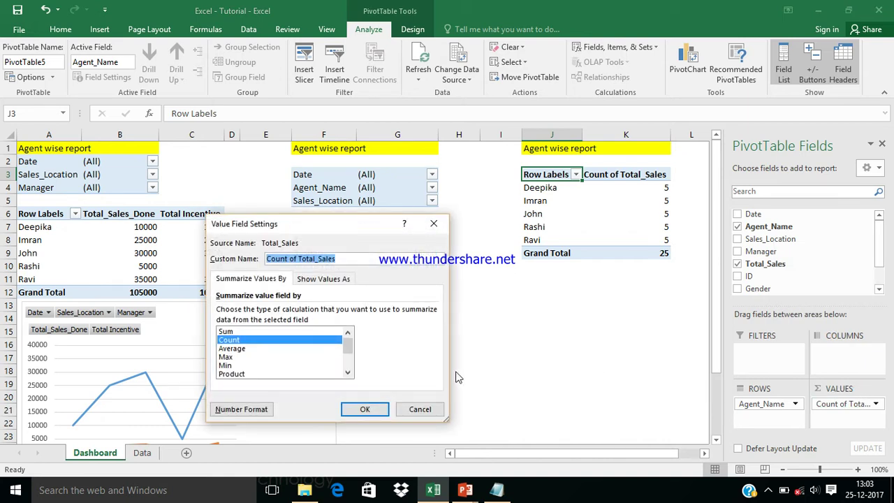
{"action": "left_click", "coordinate": [348, 374]}
{"action": "left_click", "coordinate": [348, 374]}
{"action": "left_click", "coordinate": [347, 373]}
{"action": "left_click", "coordinate": [348, 374]}
{"action": "left_click", "coordinate": [348, 374]}
{"action": "left_click_drag", "start_coordinate": [348, 360], "coordinate": [348, 342]}
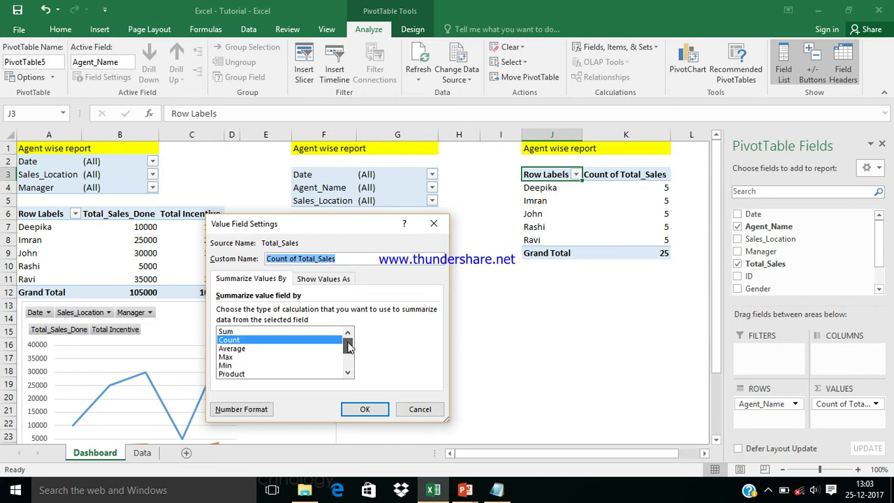
{"action": "double_click", "coordinate": [231, 332]}
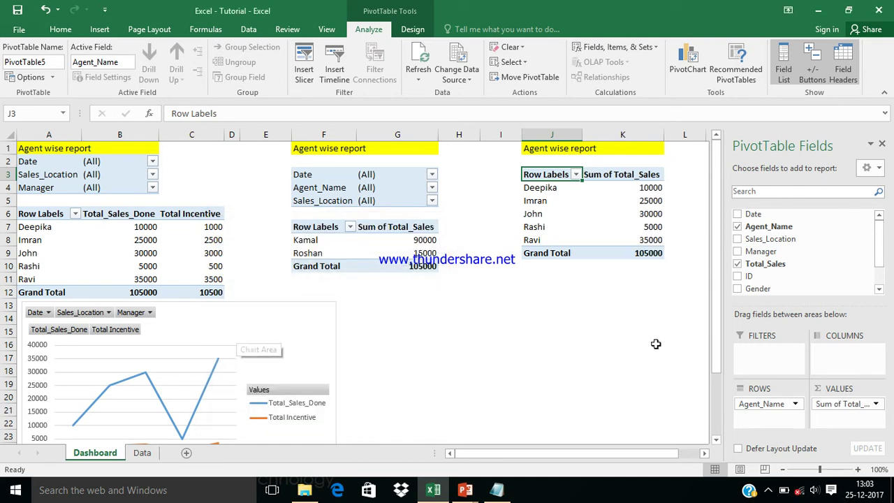
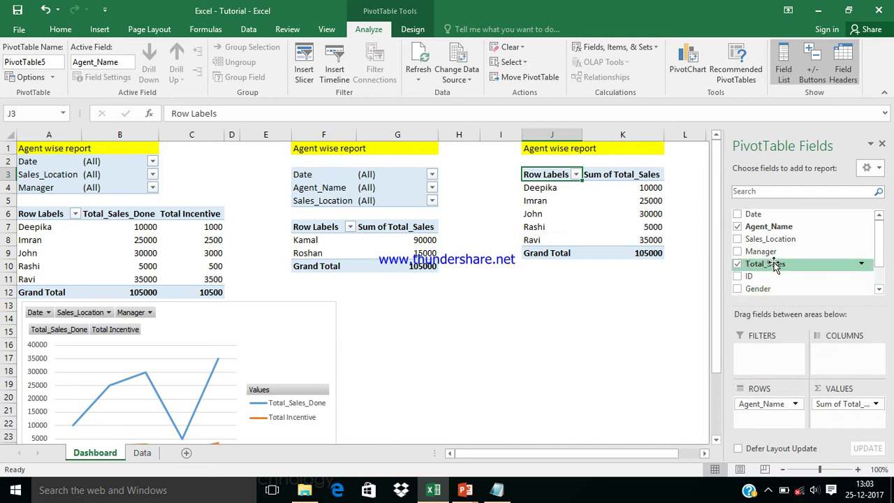
- Add the Manager field as a report filter of the PivotTable at J3, replacing the existing heading above it
{"action": "left_click_drag", "start_coordinate": [766, 257], "coordinate": [768, 358]}
{"action": "left_click", "coordinate": [479, 281]}
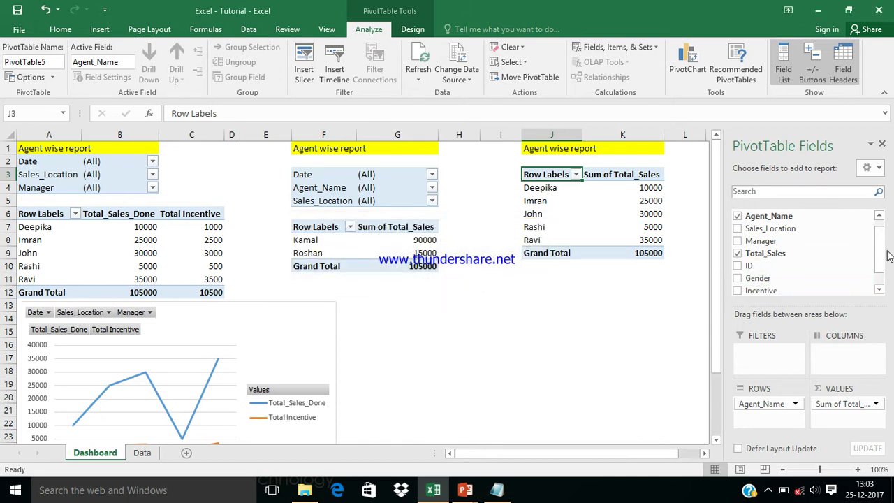
{"action": "scroll", "coordinate": [878, 235], "scroll_direction": "up", "scroll_amount": 1}
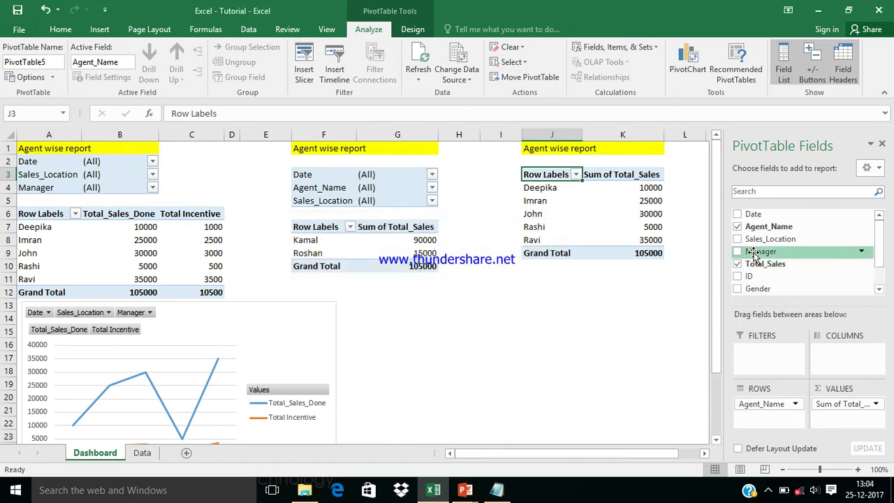
{"action": "left_click_drag", "start_coordinate": [755, 255], "coordinate": [776, 362]}
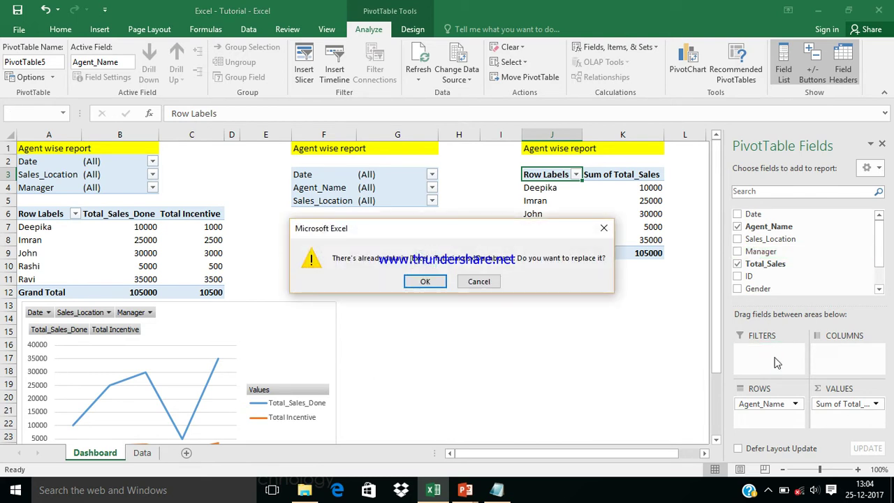
{"action": "left_click", "coordinate": [425, 283]}
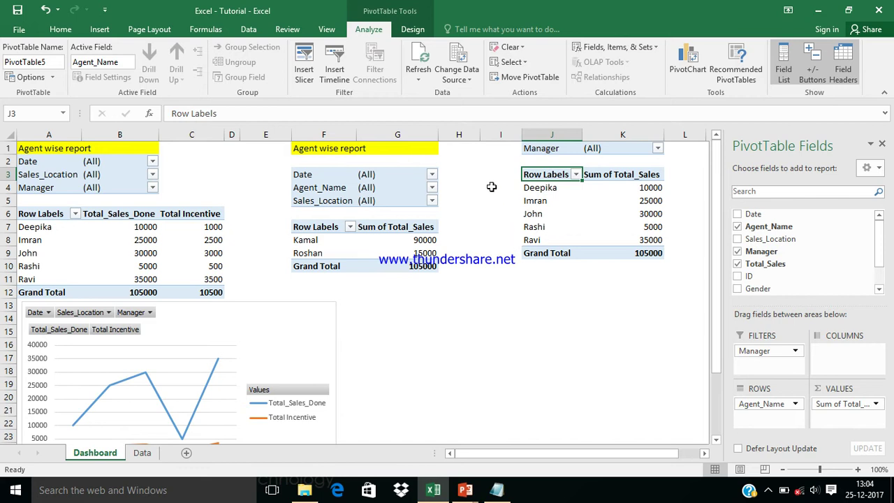
- Move the whole PivotTable in J1:K9, including its Manager filter, down to start at cell J10
{"action": "left_click", "coordinate": [523, 148]}
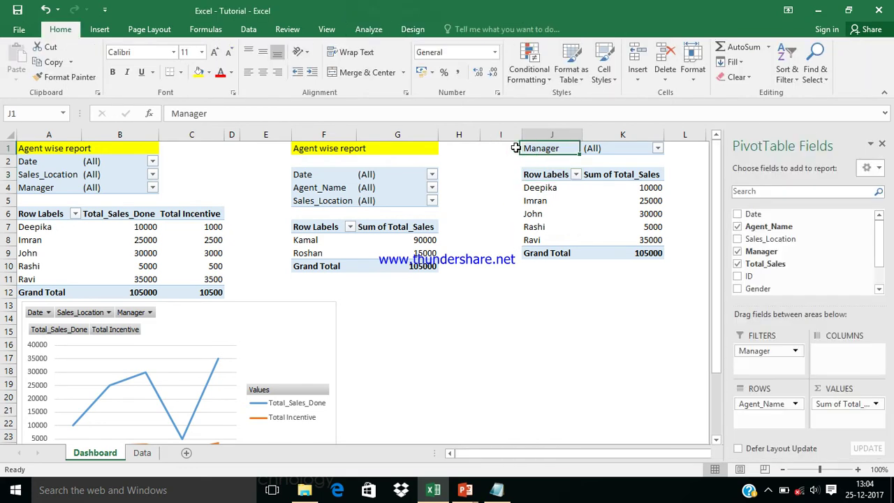
{"action": "key", "text": "shift+Right"}
{"action": "key", "text": "shift+Right"}
{"action": "key", "text": "shift+Left"}
{"action": "key", "text": "shift+Left"}
{"action": "key", "text": "shift+Right"}
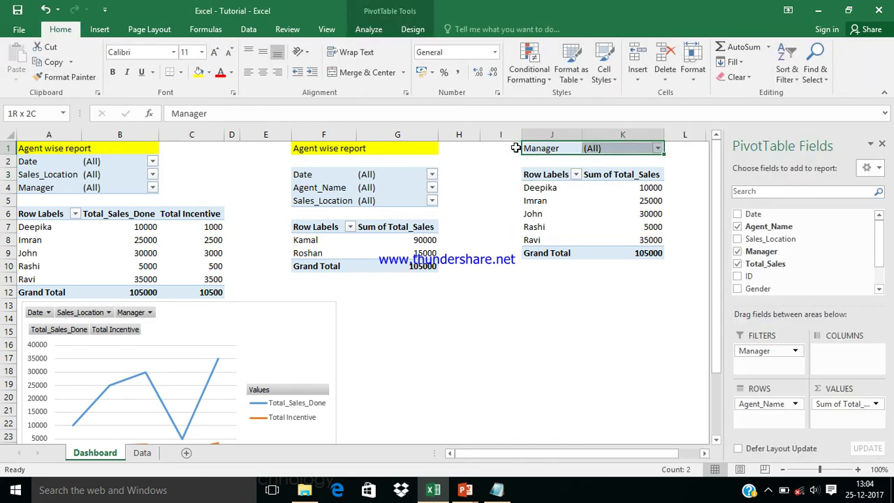
{"action": "key", "text": "shift+Down"}
{"action": "key", "text": "shift+Down"}
{"action": "key", "text": "shift+Down"}
{"action": "key", "text": "shift+Down"}
{"action": "key", "text": "shift+Down"}
{"action": "key", "text": "shift+Down"}
{"action": "key", "text": "shift+Down"}
{"action": "key", "text": "shift+Down"}
{"action": "key", "text": "shift+Down"}
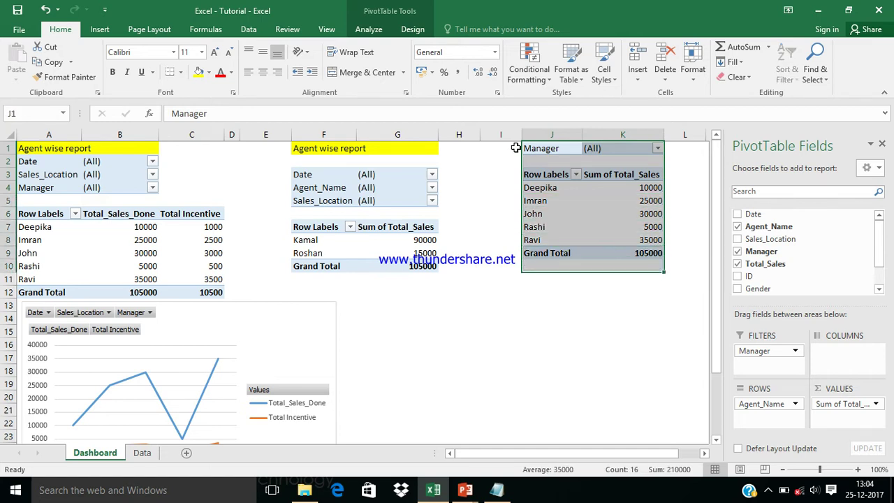
{"action": "key", "text": "shift+Up"}
{"action": "key", "text": "ctrl+c"}
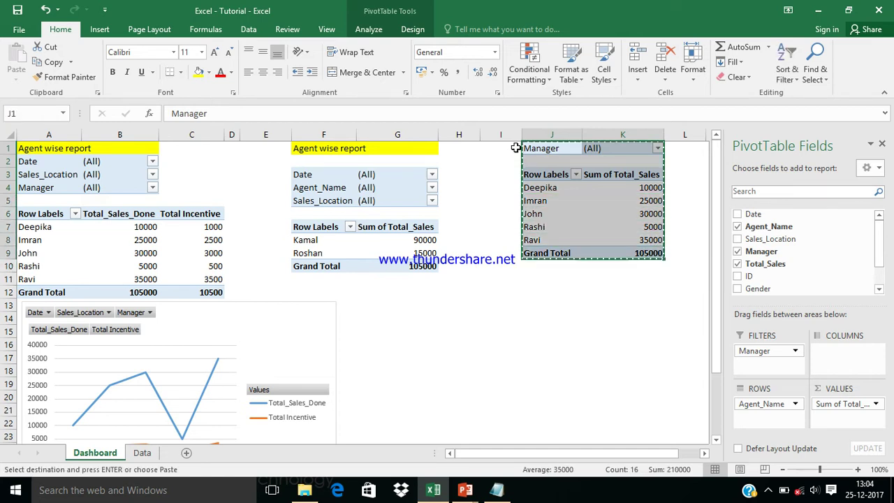
{"action": "key", "text": "Down"}
{"action": "key", "text": "Down"}
{"action": "key", "text": "Down"}
{"action": "key", "text": "Down"}
{"action": "key", "text": "Down"}
{"action": "key", "text": "Down"}
{"action": "key", "text": "Down"}
{"action": "key", "text": "Down"}
{"action": "key", "text": "Down"}
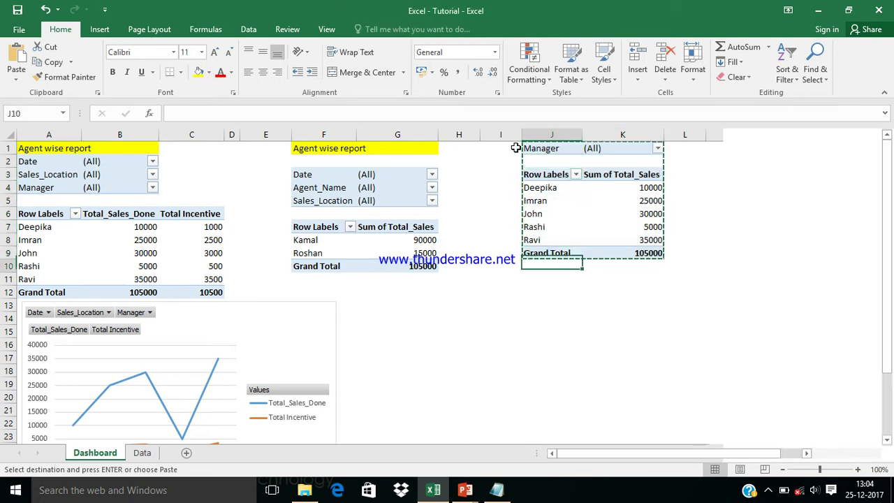
{"action": "key", "text": "Up"}
{"action": "key", "text": "Down"}
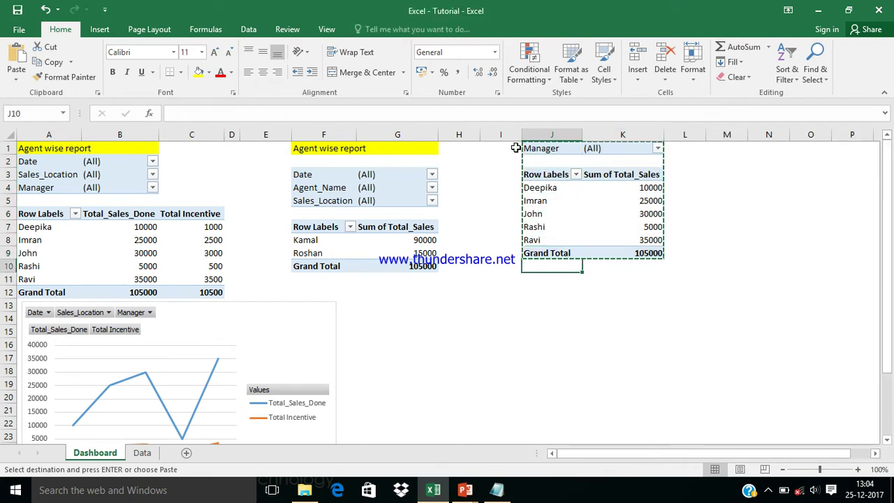
{"action": "key", "text": "Return"}
{"action": "key", "text": "Up"}
{"action": "key", "text": "Up"}
{"action": "key", "text": "Up"}
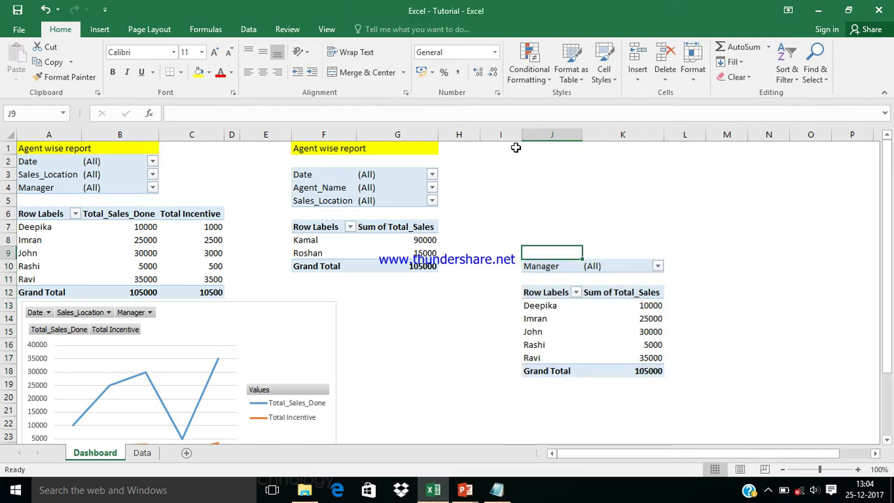
{"action": "key", "text": "Down"}
{"action": "key", "text": "Down"}
{"action": "key", "text": "Down"}
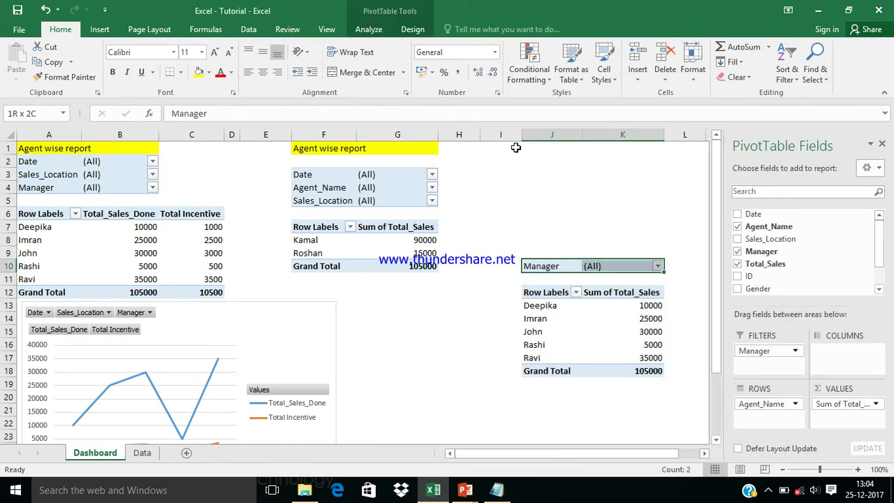
{"action": "key", "text": "Up"}
{"action": "key", "text": "Up"}
{"action": "key", "text": "Up"}
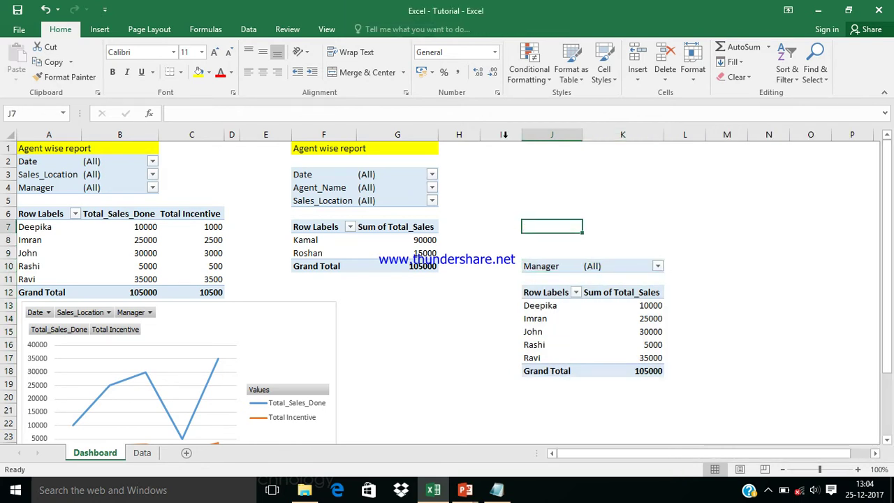
- Copy the "Agent wise report" heading from F1:G1 to J6 above the moved PivotTable
{"action": "left_click", "coordinate": [314, 148]}
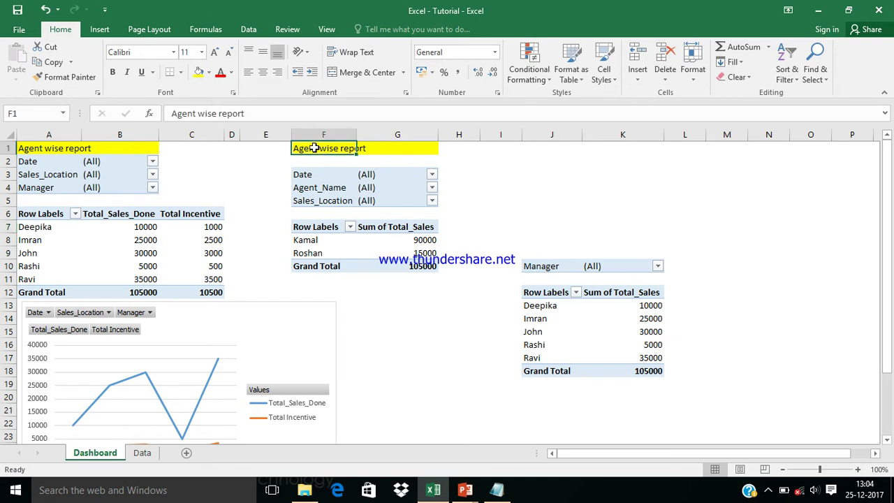
{"action": "key", "text": "shift+Right"}
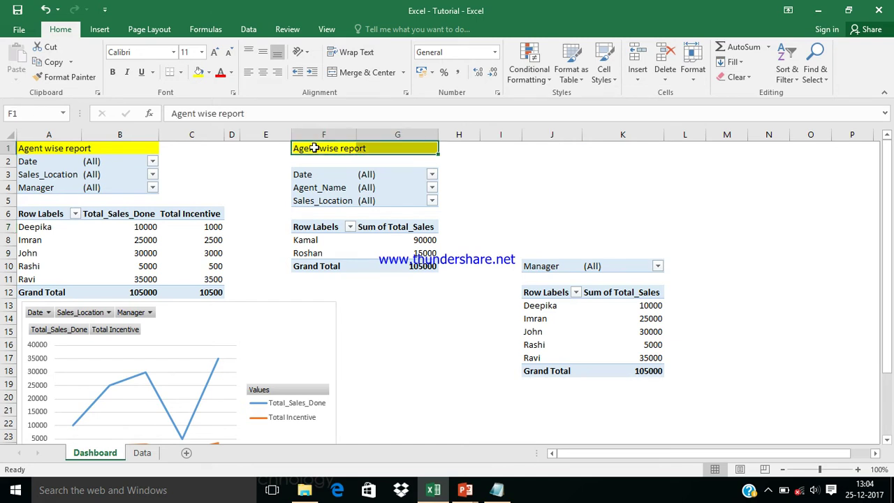
{"action": "key", "text": "ctrl+c"}
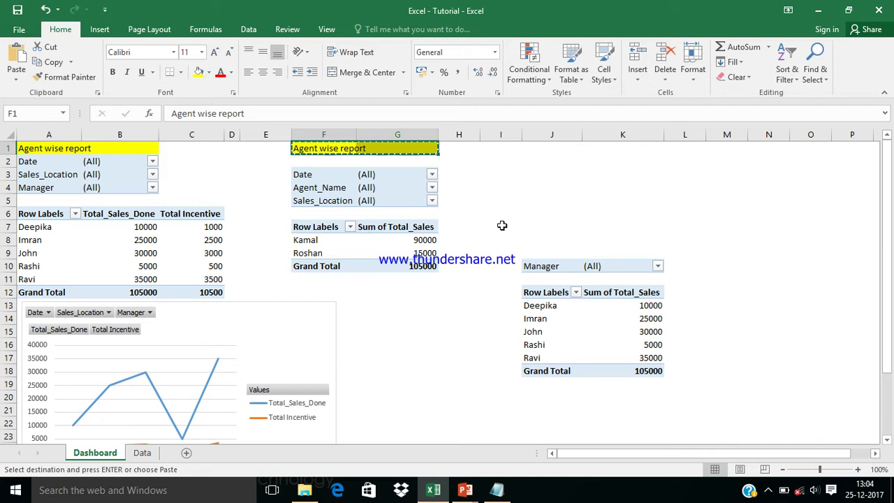
{"action": "left_click", "coordinate": [525, 214]}
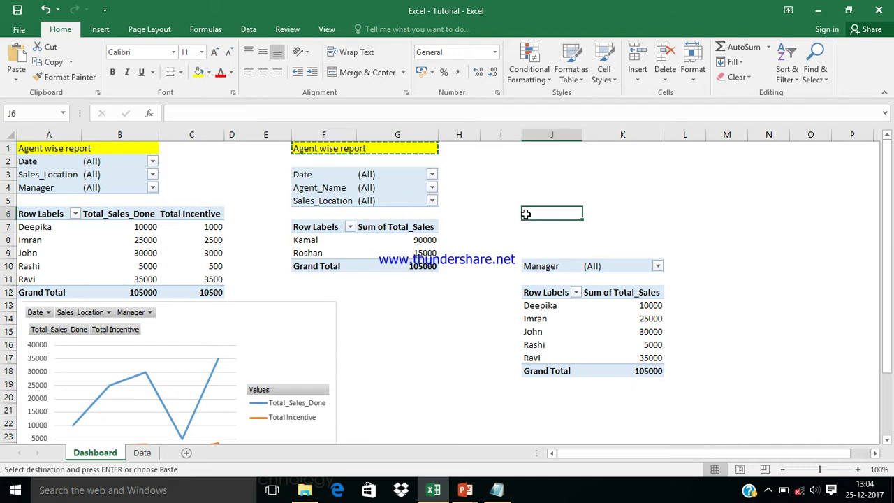
{"action": "key", "text": "ctrl+v"}
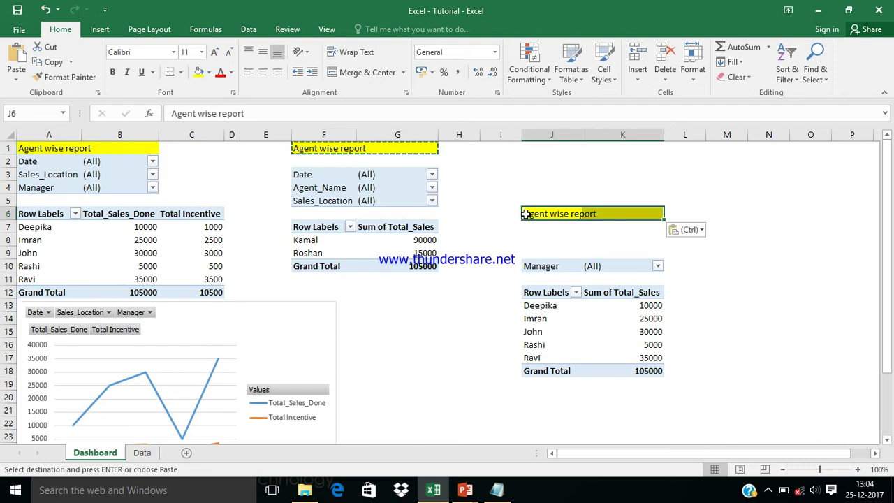
- Add the Date field as a second report filter below Manager in the moved PivotTable
{"action": "left_click", "coordinate": [535, 265]}
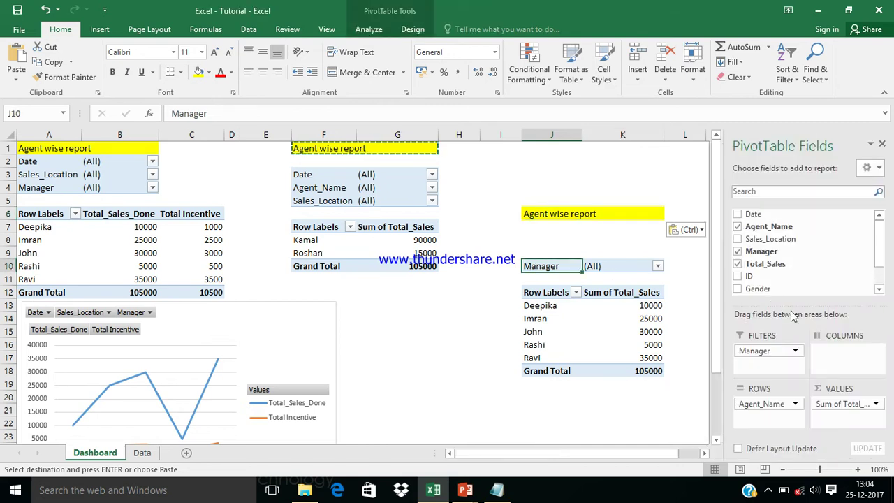
{"action": "left_click_drag", "start_coordinate": [880, 261], "coordinate": [882, 262]}
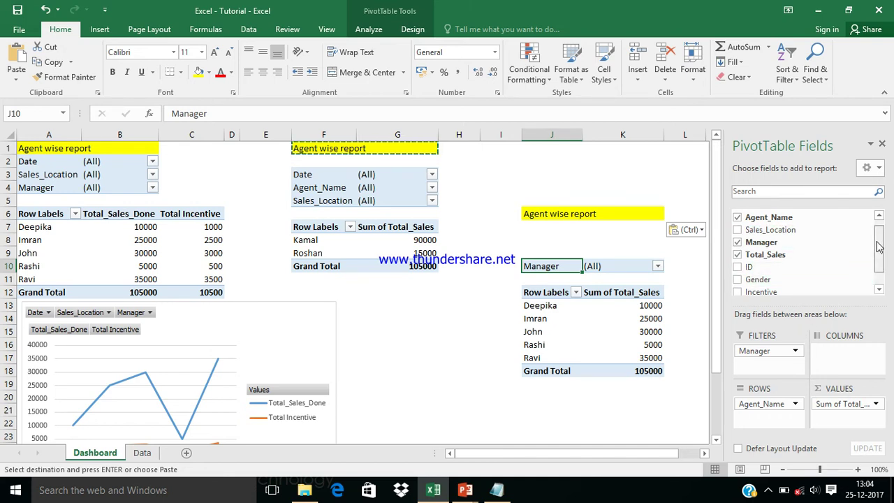
{"action": "left_click_drag", "start_coordinate": [880, 247], "coordinate": [879, 237]}
{"action": "left_click_drag", "start_coordinate": [756, 214], "coordinate": [794, 368]}
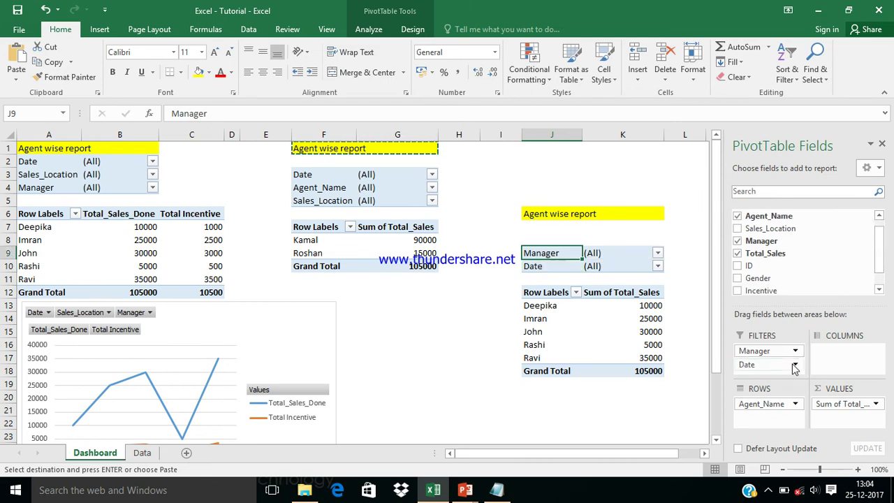
- Filter the moved PivotTable by the first manager in the Manager report filter's list
{"action": "left_click", "coordinate": [673, 258]}
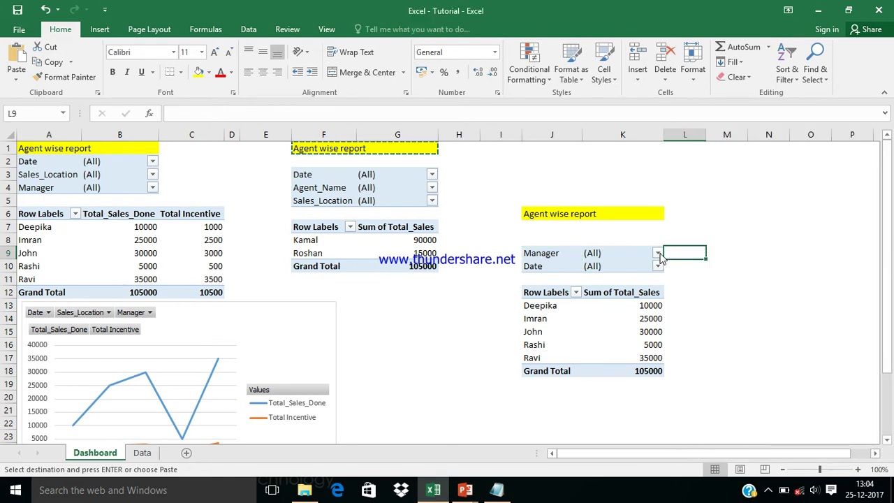
{"action": "left_click", "coordinate": [657, 254]}
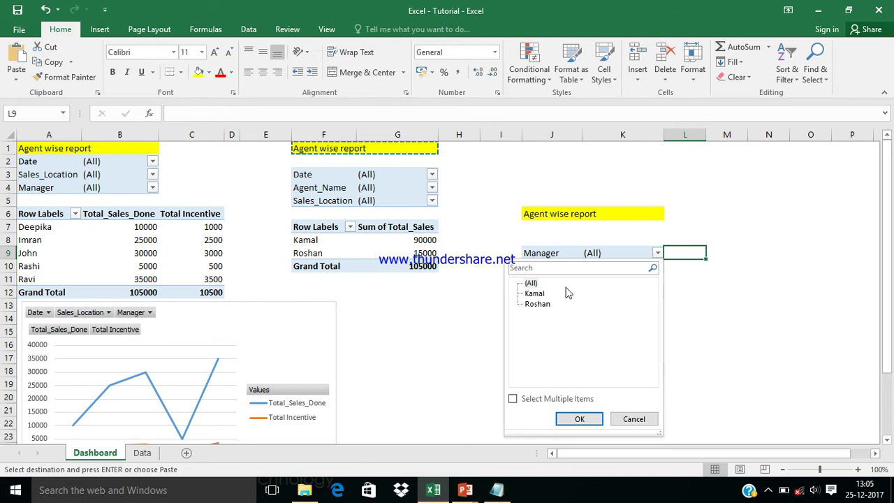
{"action": "left_click", "coordinate": [534, 294]}
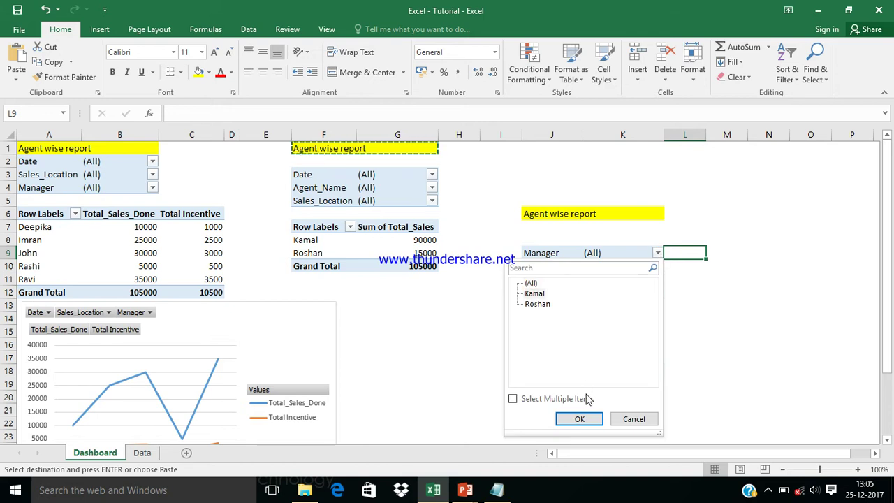
{"action": "left_click", "coordinate": [580, 419]}
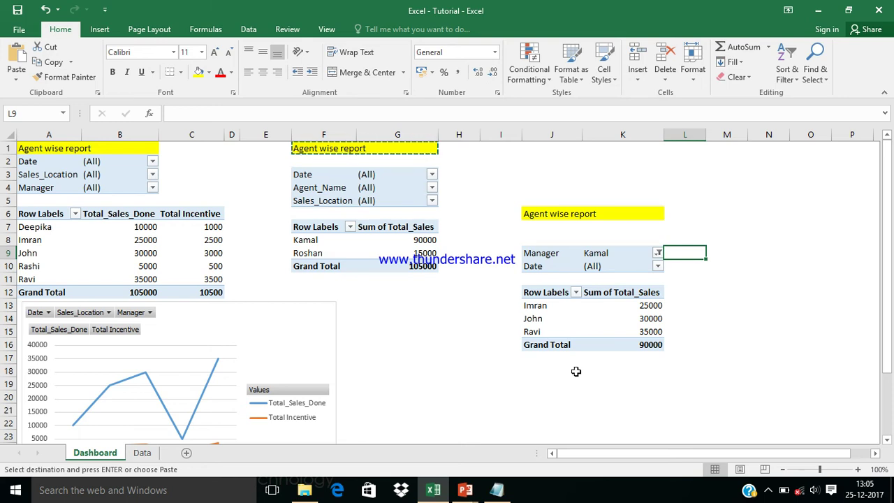
- Switch the Manager report filter of the moved PivotTable to the second manager in the list
{"action": "left_click", "coordinate": [658, 254]}
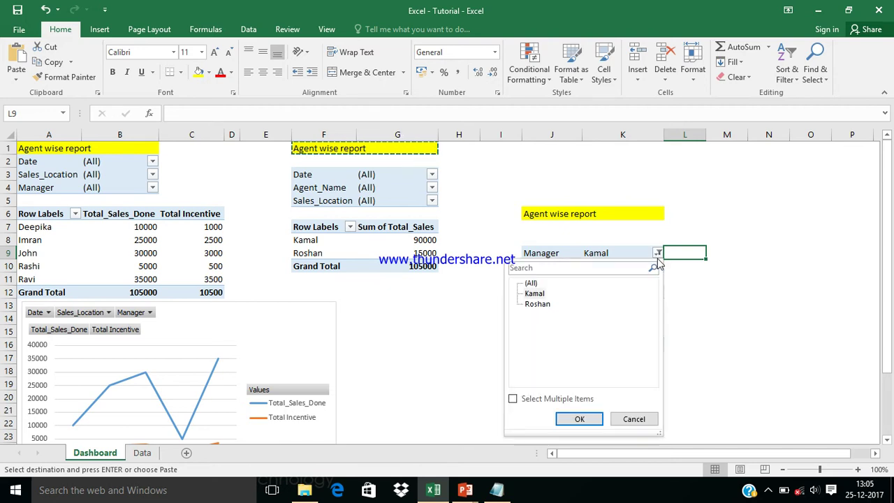
{"action": "left_click", "coordinate": [539, 306]}
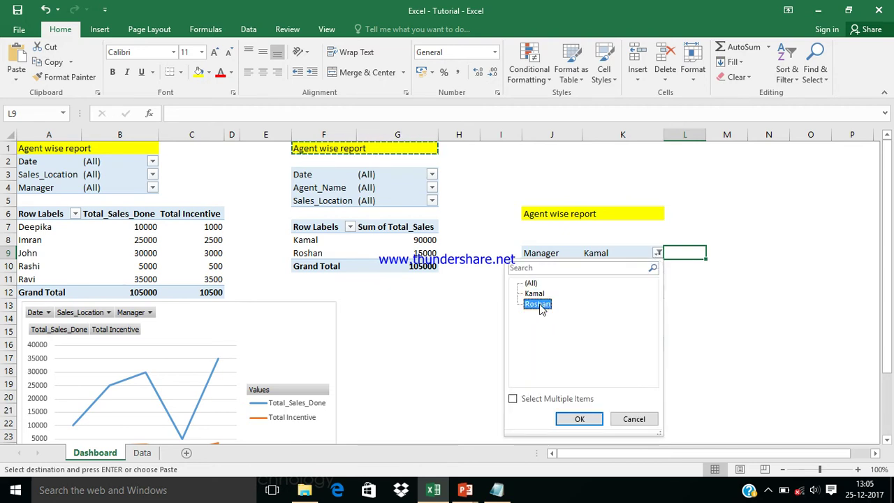
{"action": "left_click", "coordinate": [579, 422]}
{"action": "left_click", "coordinate": [677, 369]}
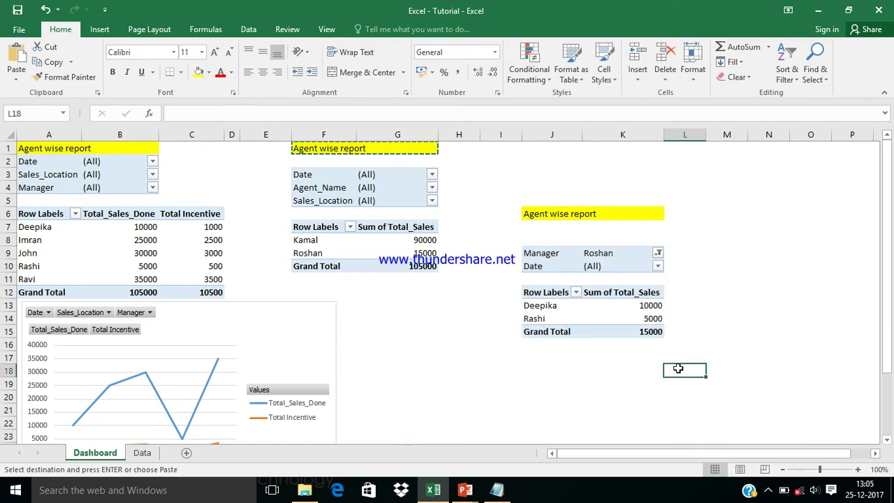
{"action": "key", "text": "Up"}
{"action": "key", "text": "Up"}
{"action": "key", "text": "Up"}
{"action": "key", "text": "Up"}
{"action": "key", "text": "Up"}
{"action": "key", "text": "Up"}
{"action": "key", "text": "Up"}
{"action": "key", "text": "Up"}
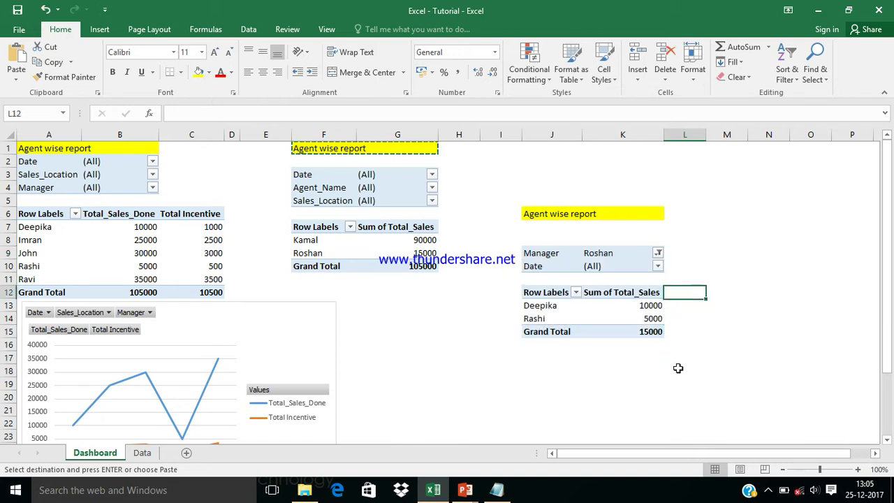
{"action": "key", "text": "Left"}
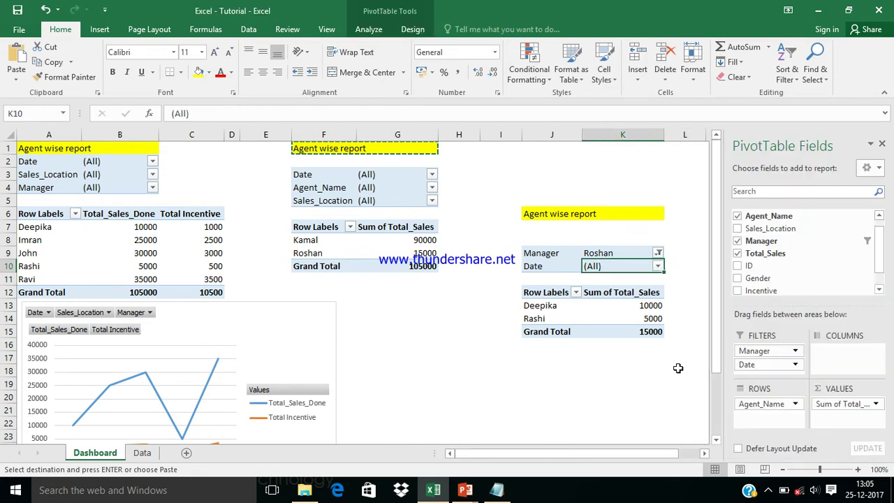
{"action": "key", "text": "shift+Down"}
{"action": "key", "text": "shift+Down"}
{"action": "key", "text": "shift+Down"}
- Reset the Manager report filter in K9 to (All) and select the Sum of Total_Sales header in K12
{"action": "left_click", "coordinate": [612, 256]}
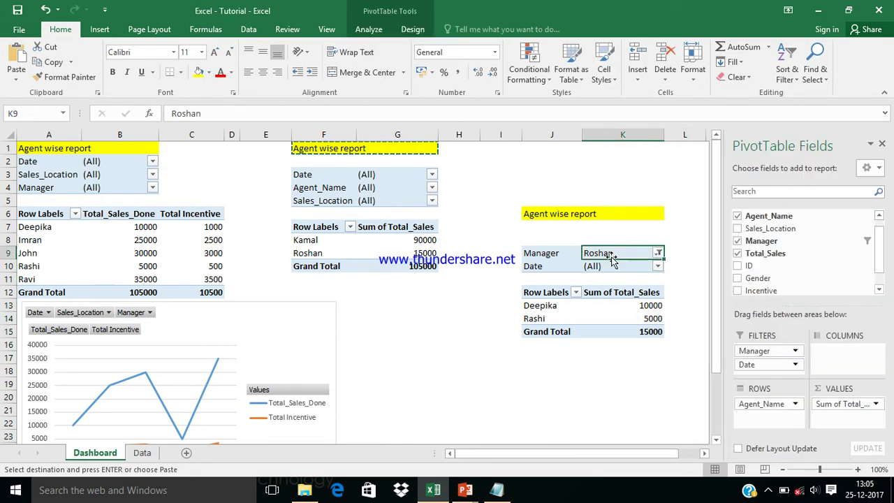
{"action": "left_click", "coordinate": [659, 254]}
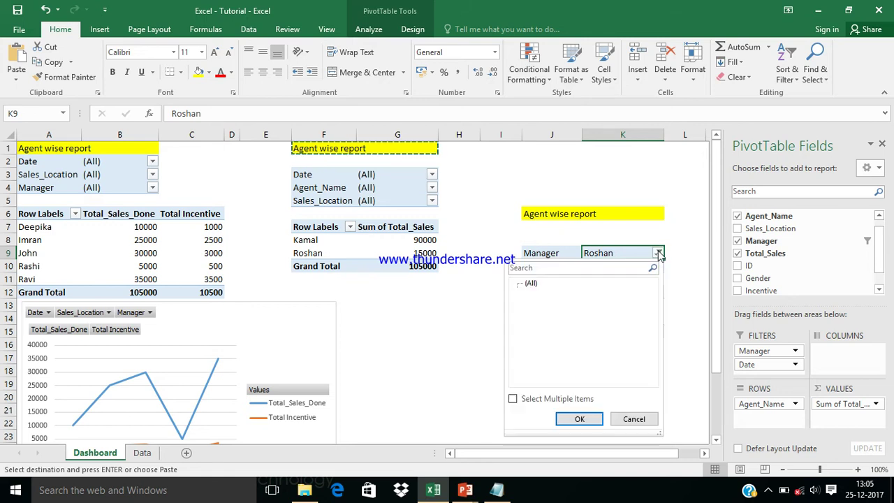
{"action": "left_click", "coordinate": [528, 284]}
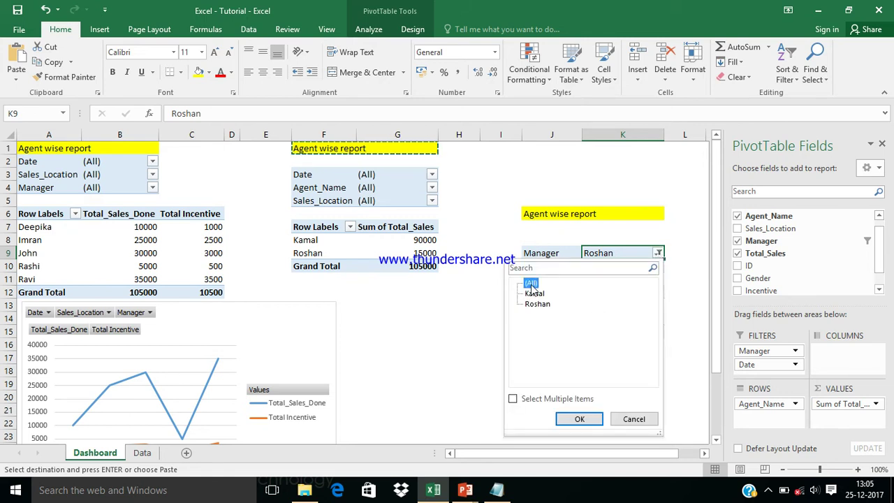
{"action": "left_click", "coordinate": [581, 419]}
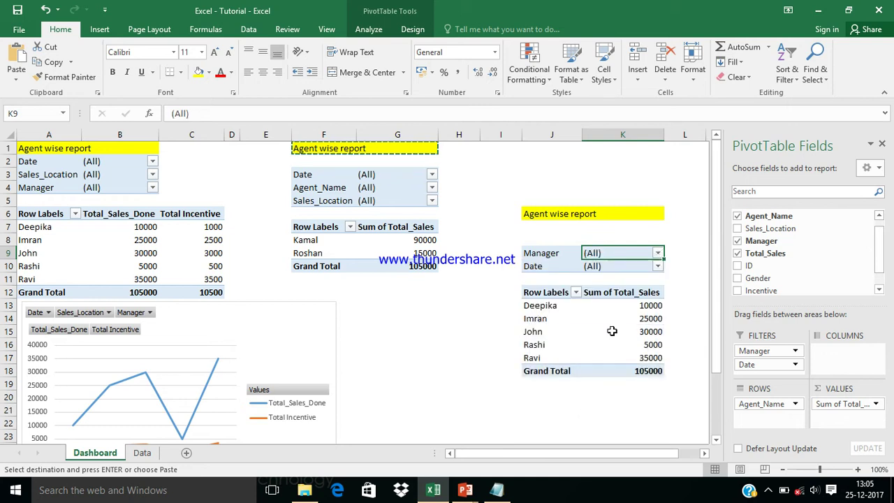
{"action": "left_click", "coordinate": [611, 294]}
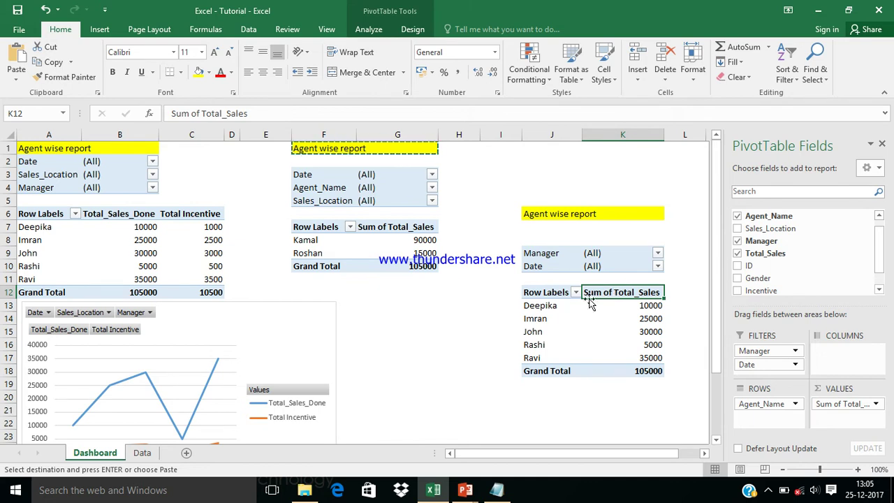
- Set the custom name of the Sum of Total_Sales value field in K12 to Total_Sales_Done
{"action": "right_click", "coordinate": [628, 292]}
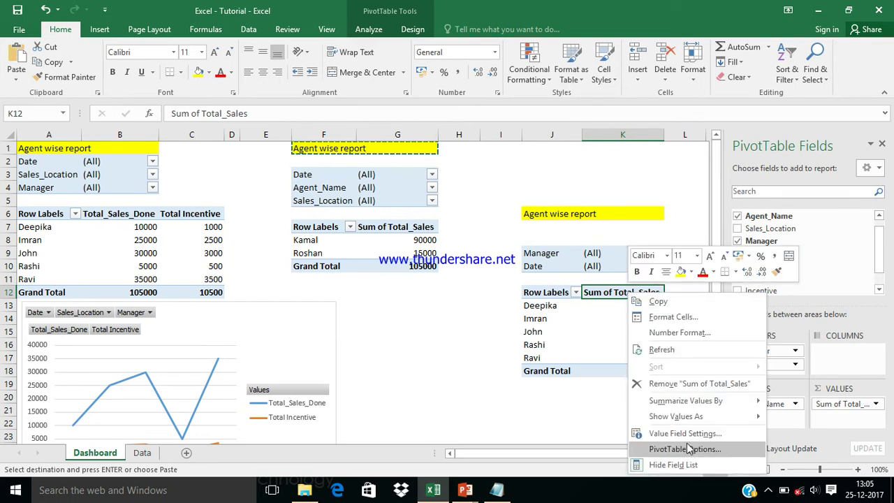
{"action": "left_click", "coordinate": [604, 293]}
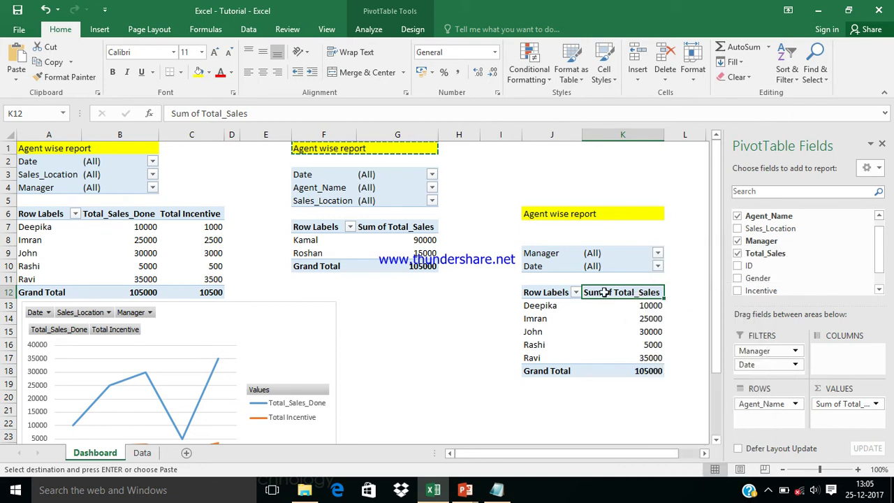
{"action": "right_click", "coordinate": [604, 293]}
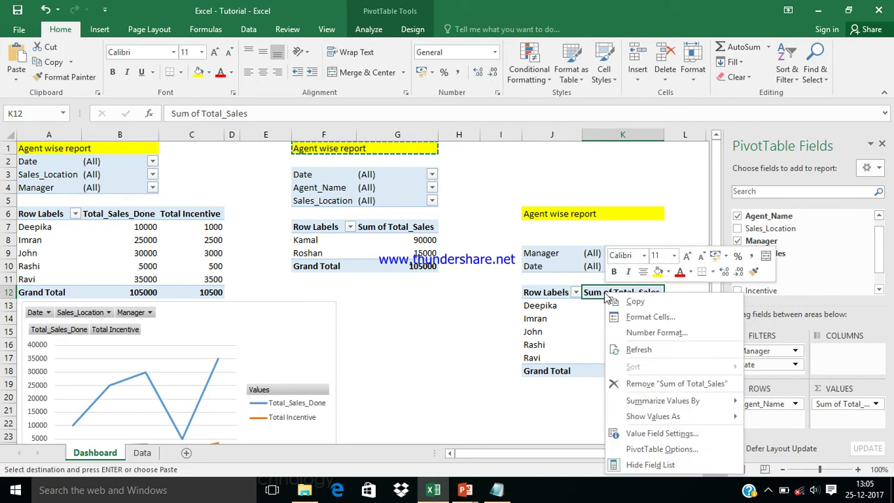
{"action": "left_click", "coordinate": [643, 434]}
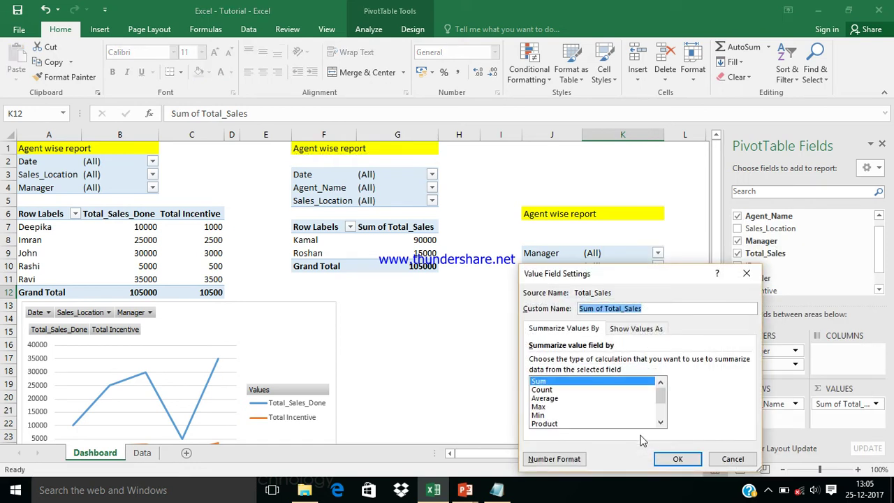
{"action": "left_click", "coordinate": [605, 310]}
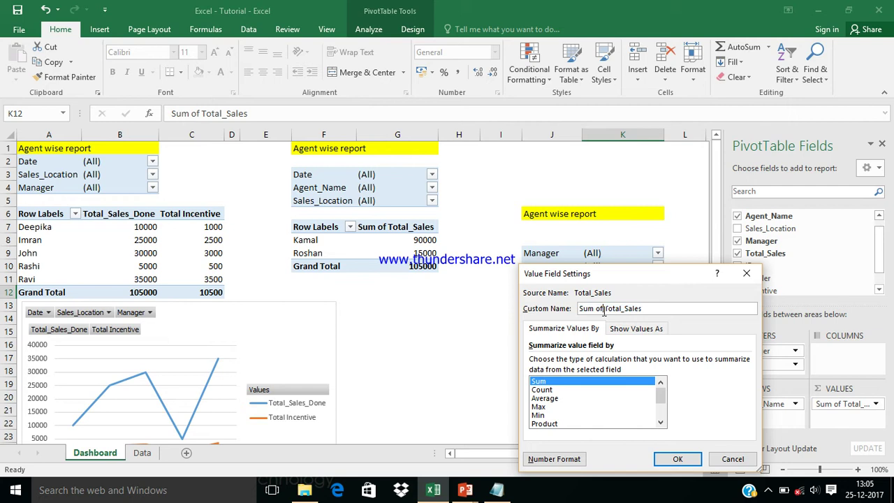
{"action": "key", "text": "BackSpace"}
{"action": "key", "text": "BackSpace"}
{"action": "key", "text": "BackSpace"}
{"action": "key", "text": "BackSpace"}
{"action": "key", "text": "BackSpace"}
{"action": "key", "text": "BackSpace"}
{"action": "key", "text": "BackSpace"}
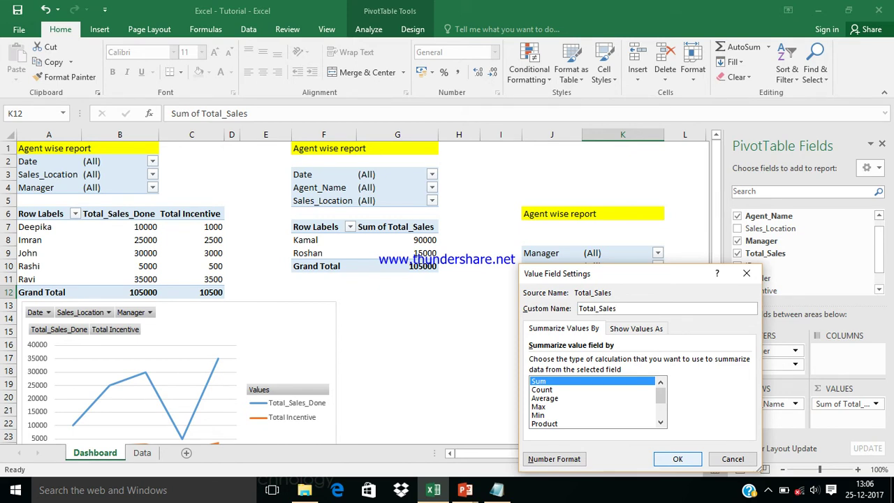
{"action": "left_click", "coordinate": [696, 465]}
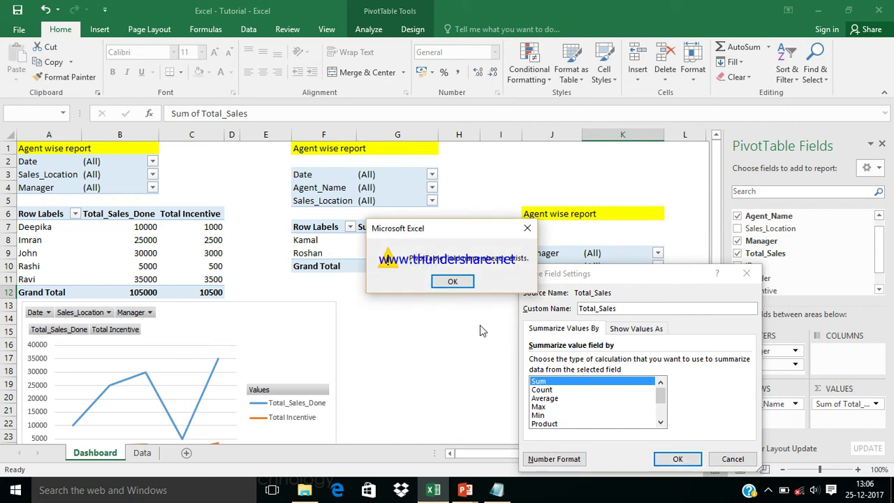
{"action": "left_click", "coordinate": [450, 283]}
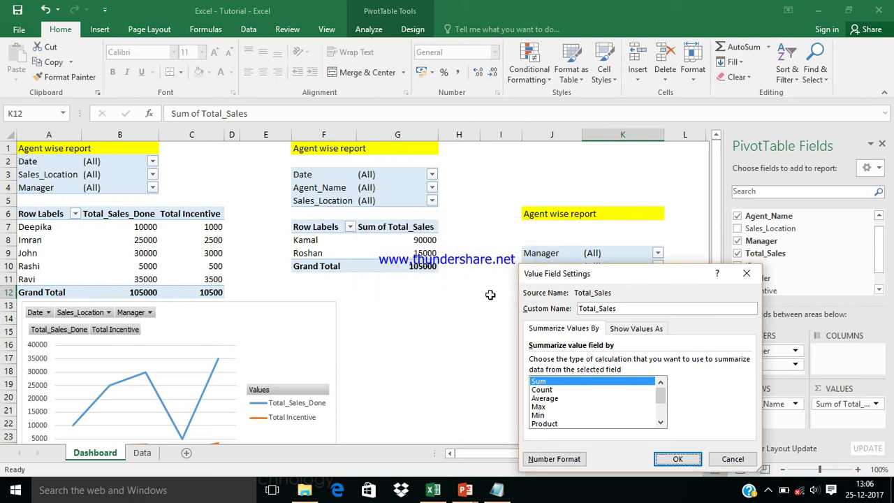
{"action": "left_click", "coordinate": [620, 311]}
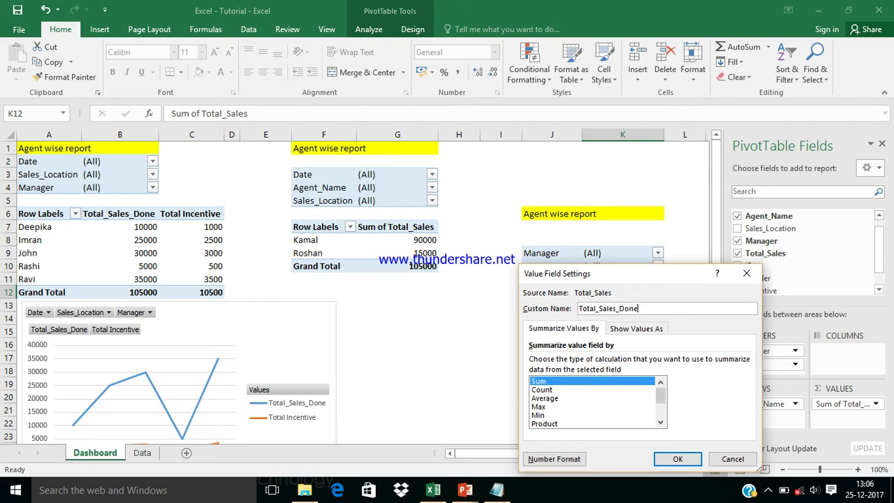
{"action": "left_click", "coordinate": [678, 459]}
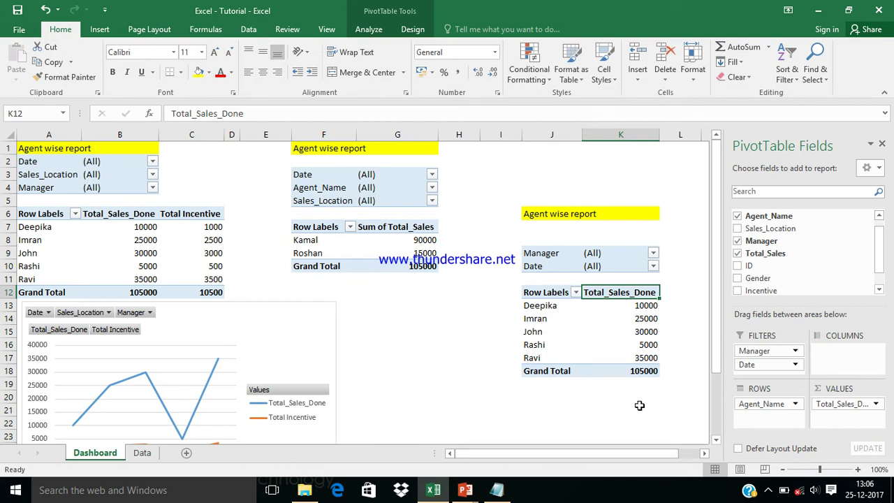
- Examine the header row of the Data sheet's records from Date to Gender, and return to the Dashboard sheet
{"action": "left_click", "coordinate": [130, 450]}
{"action": "left_click", "coordinate": [54, 150]}
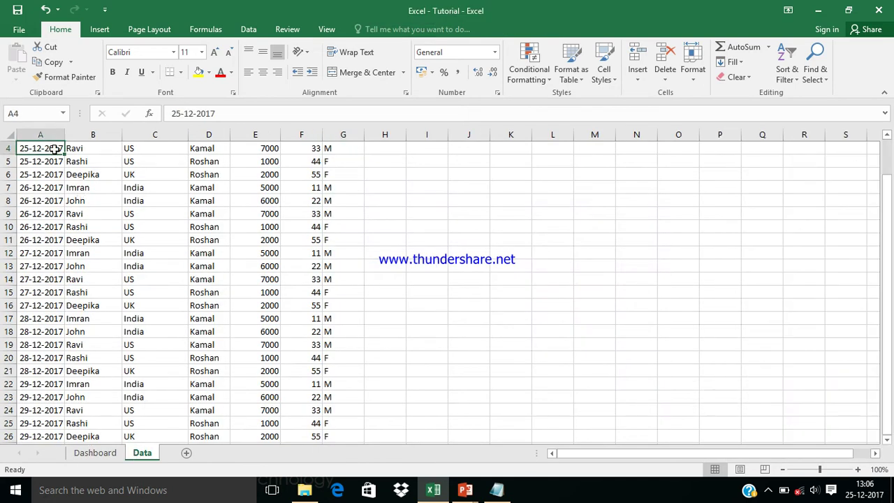
{"action": "key", "text": "ctrl+Up"}
{"action": "key", "text": "Right"}
{"action": "key", "text": "Left"}
{"action": "key", "text": "shift+Right"}
{"action": "key", "text": "shift+Right"}
{"action": "key", "text": "shift+Right"}
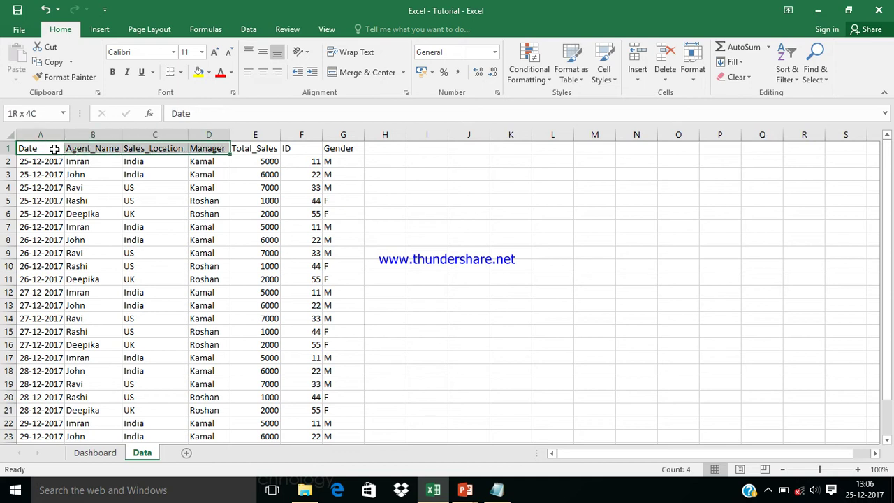
{"action": "key", "text": "ctrl+Right"}
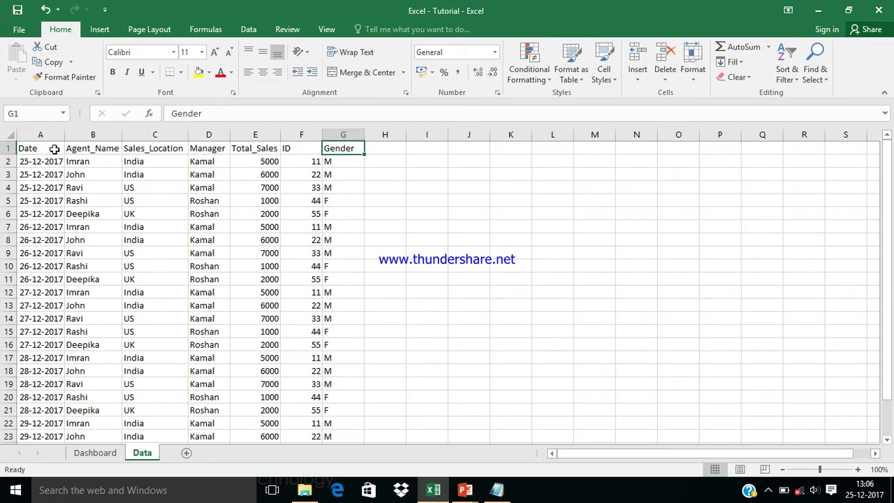
{"action": "key", "text": "ctrl+Left"}
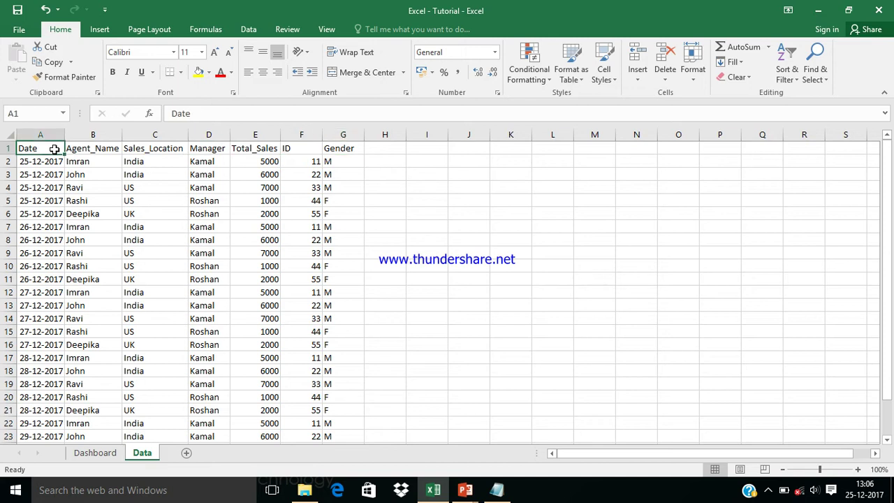
{"action": "left_click", "coordinate": [95, 455]}
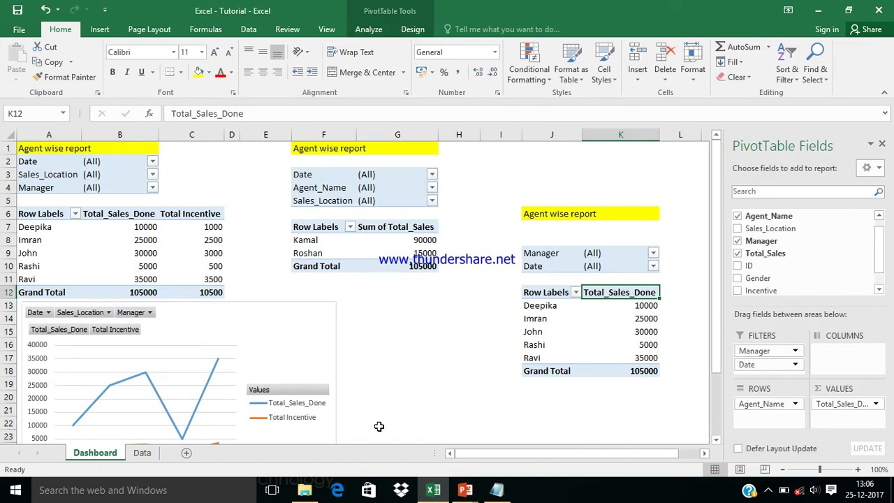
{"action": "left_click", "coordinate": [468, 410]}
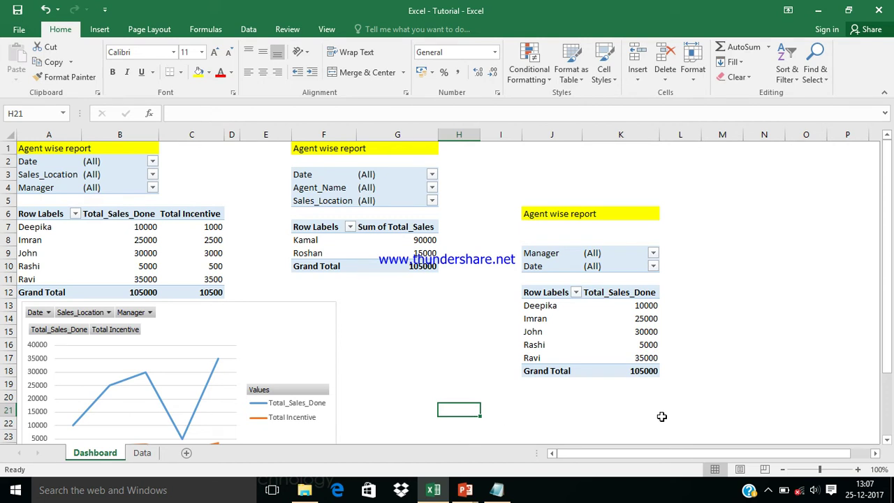
- Start inserting a calculated field in the PivotTable with the Manager and Date filters, using the name Incentive
{"action": "left_click", "coordinate": [559, 263]}
{"action": "left_click", "coordinate": [561, 254]}
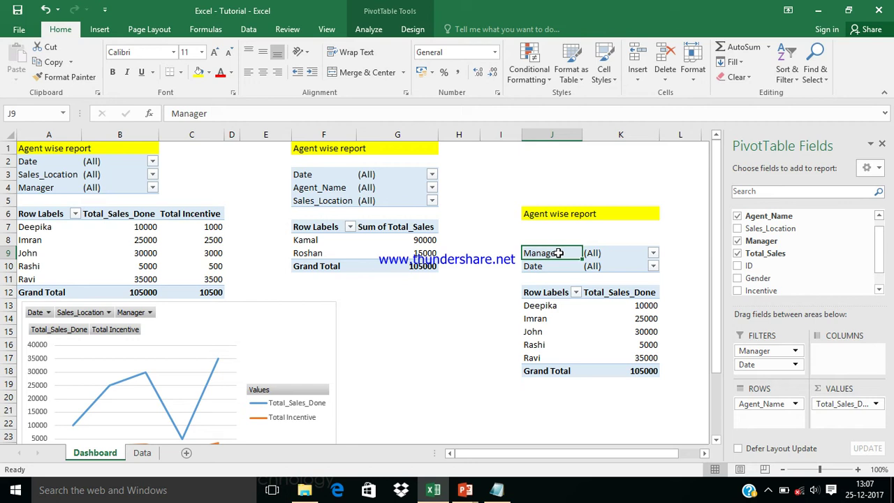
{"action": "left_click", "coordinate": [384, 15]}
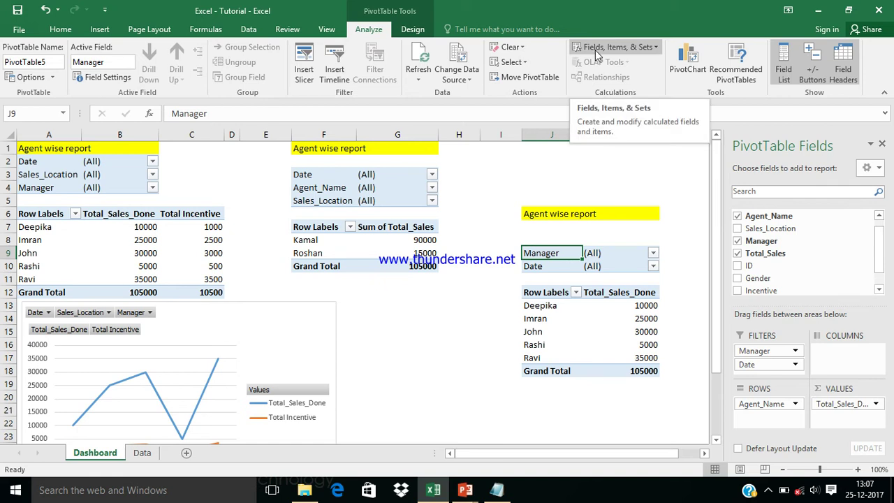
{"action": "left_click", "coordinate": [656, 49]}
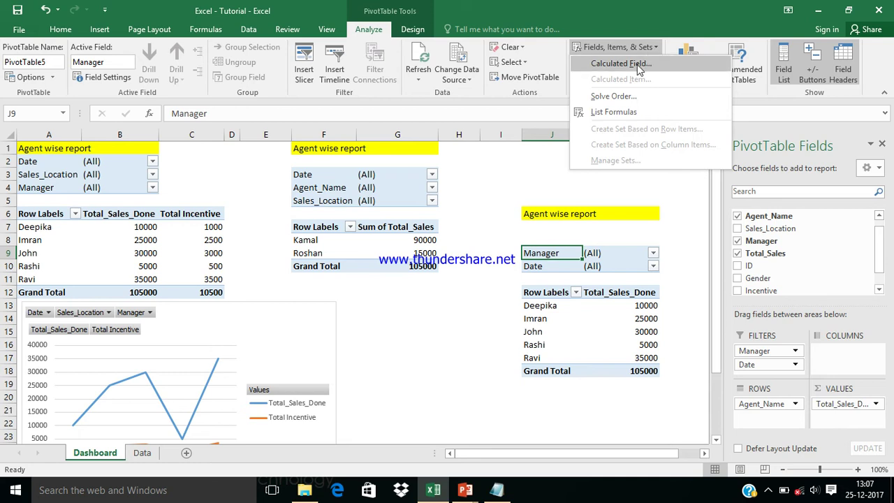
{"action": "left_click", "coordinate": [638, 66]}
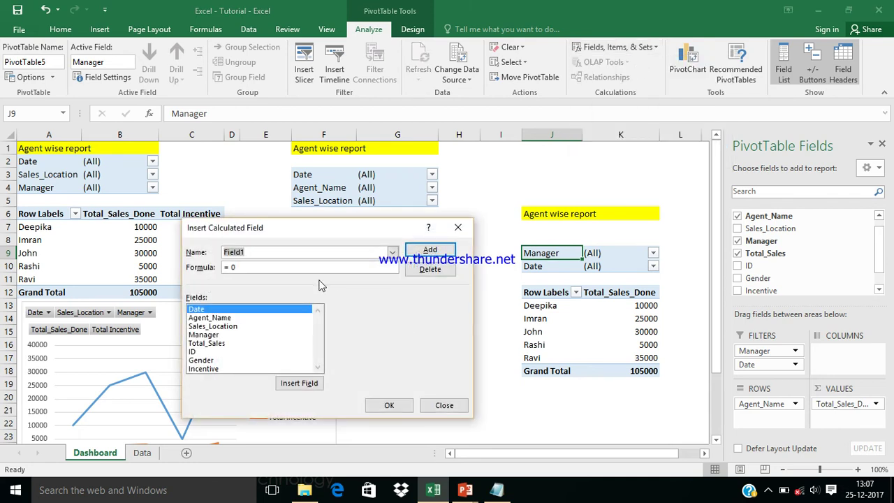
{"action": "left_click", "coordinate": [260, 252]}
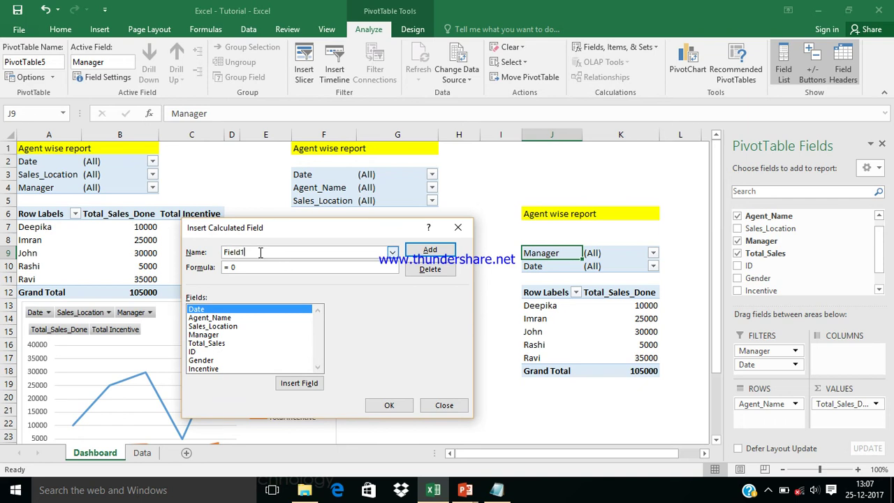
{"action": "key", "text": "BackSpace"}
{"action": "double_click", "coordinate": [225, 252]}
{"action": "type", "text": "Incentive"}
- Define the Incentive calculated field's formula as = Total_Sales * 10% and apply it
{"action": "left_click", "coordinate": [239, 268]}
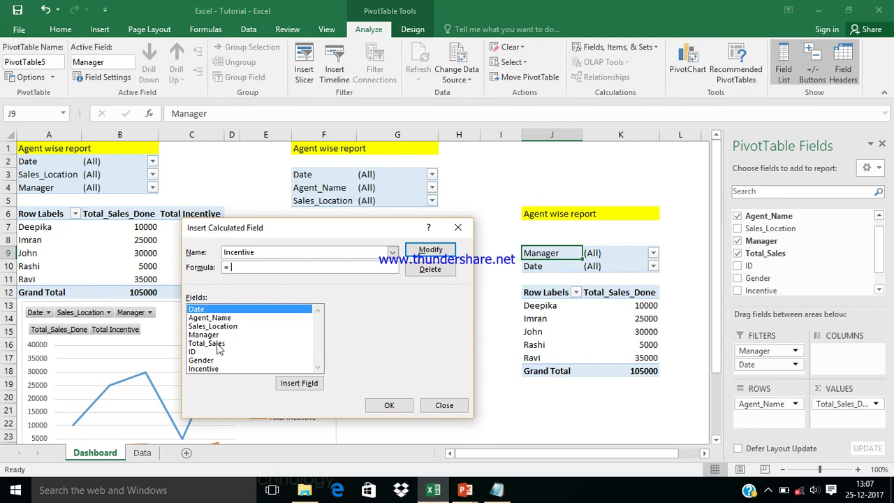
{"action": "double_click", "coordinate": [218, 347]}
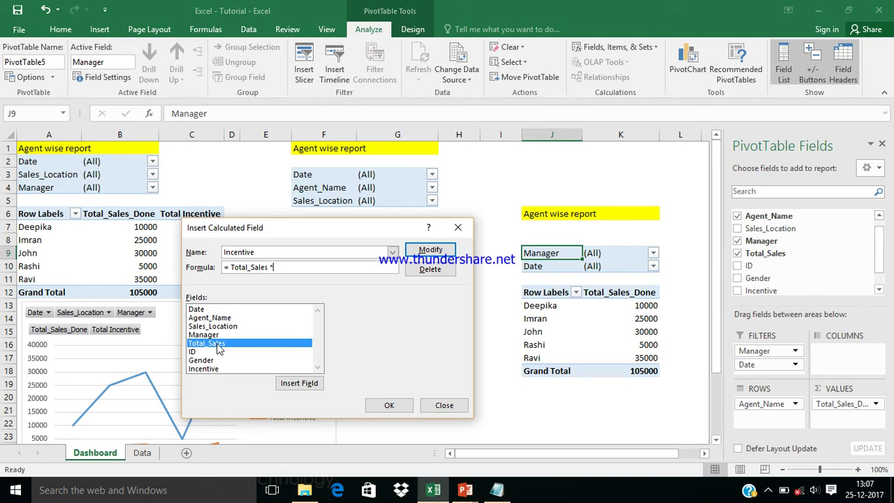
{"action": "type", "text": "* 10%"}
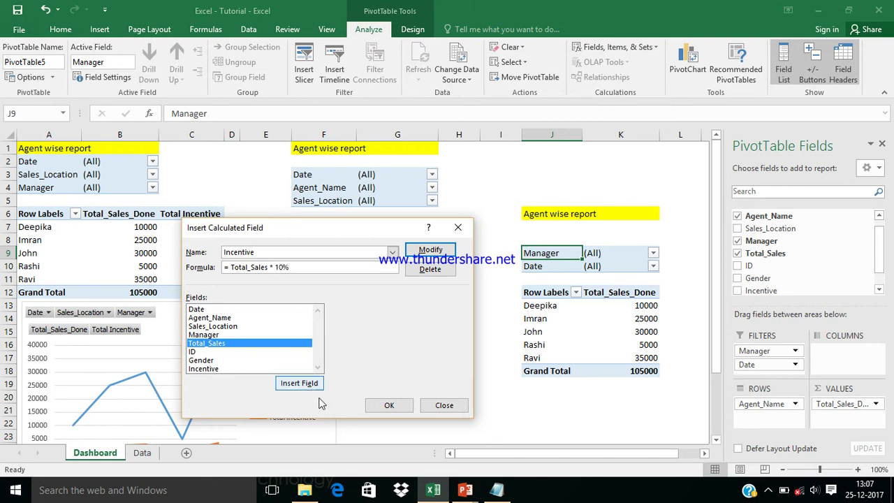
{"action": "left_click", "coordinate": [386, 408]}
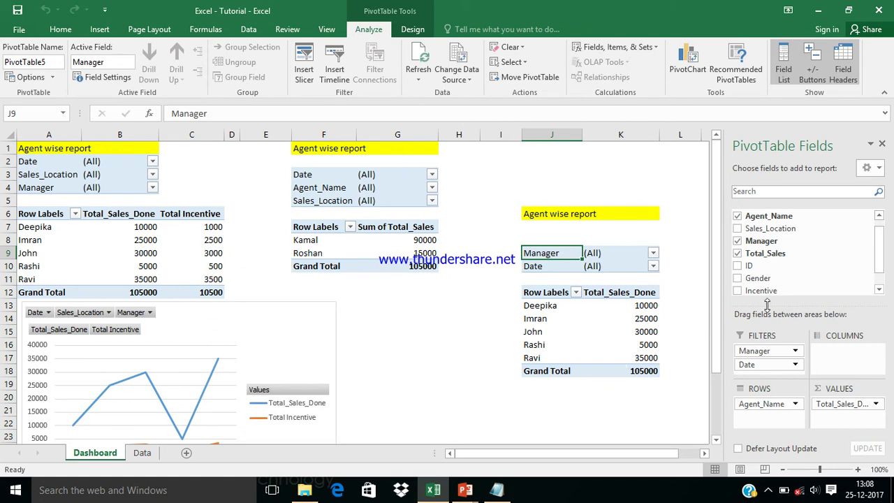
- Try to place the Incentive field in the PivotTable's column area and in its row area
{"action": "scroll", "coordinate": [882, 259], "scroll_direction": "down", "scroll_amount": 1}
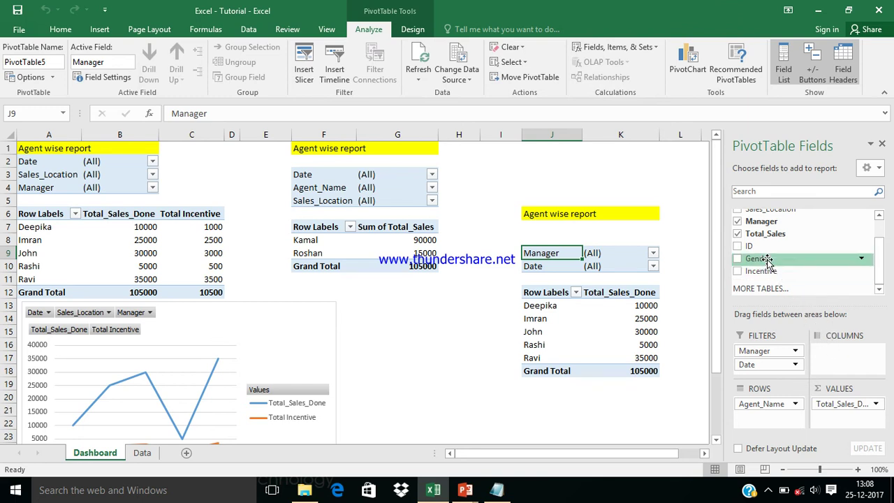
{"action": "left_click", "coordinate": [827, 353]}
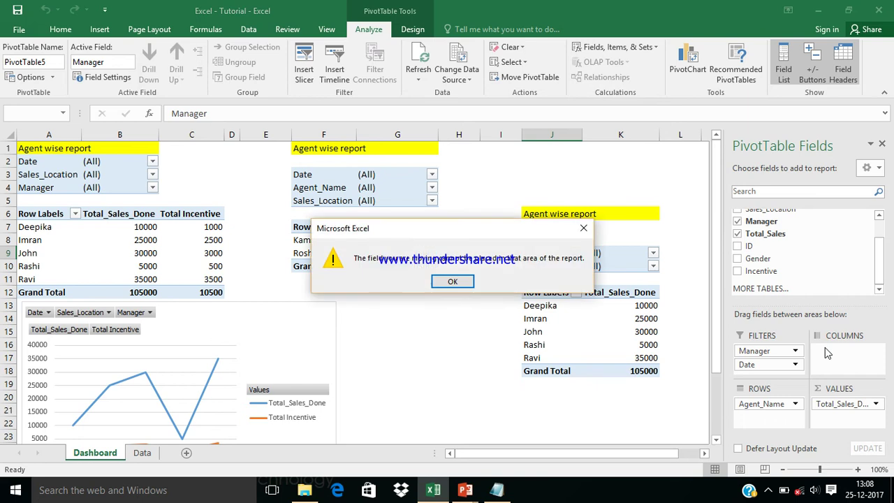
{"action": "left_click", "coordinate": [452, 281]}
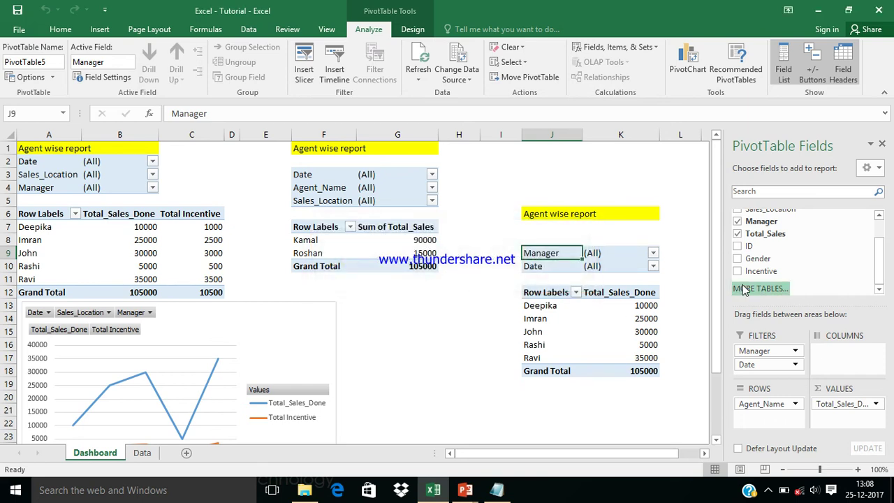
{"action": "left_click_drag", "start_coordinate": [766, 274], "coordinate": [771, 423]}
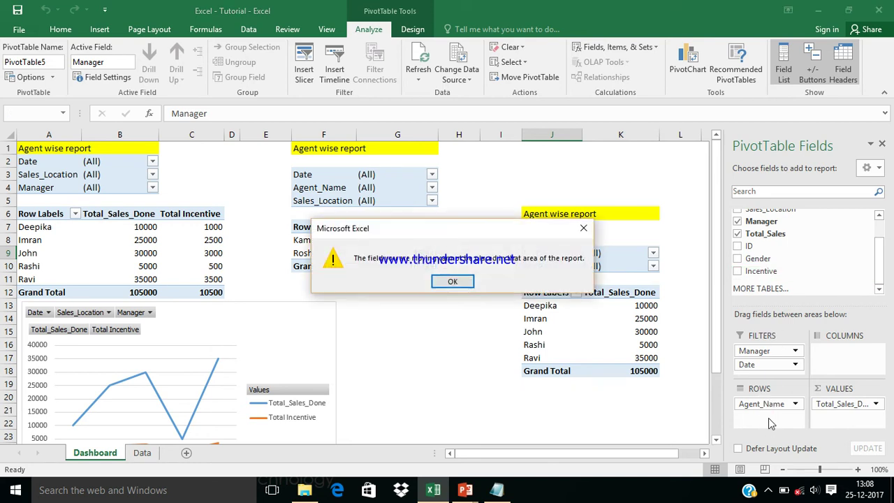
{"action": "left_click", "coordinate": [453, 281]}
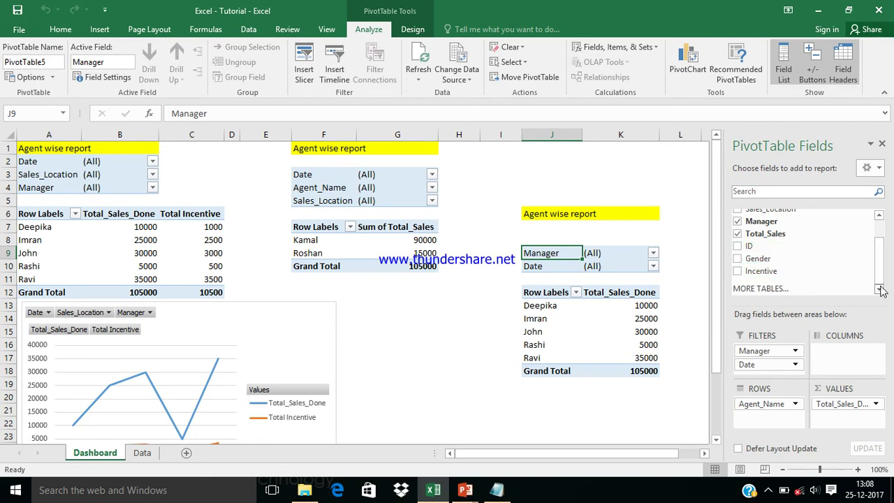
- Try to add the Incentive field as a report filter of the PivotTable, declining to create a new PivotTable
{"action": "left_click", "coordinate": [760, 288]}
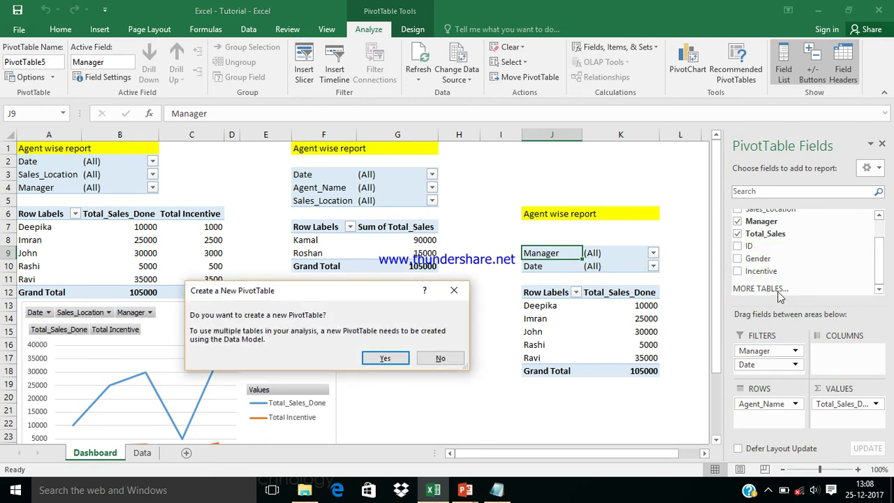
{"action": "left_click", "coordinate": [441, 358]}
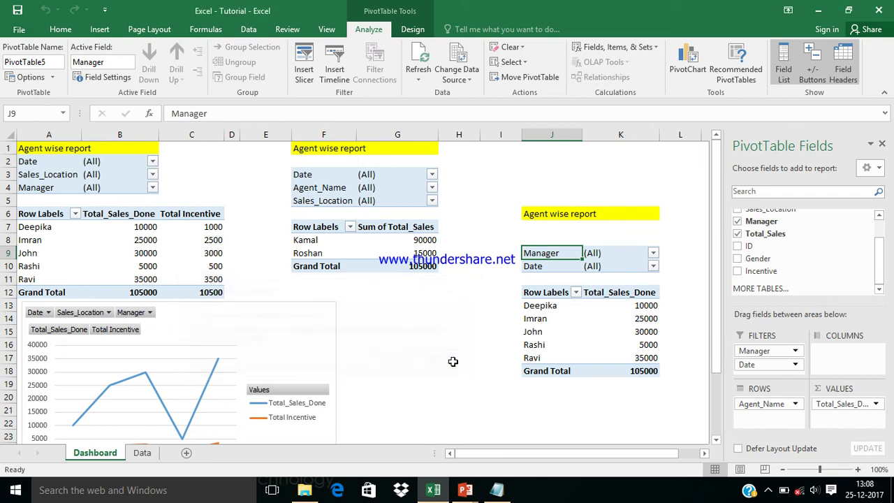
{"action": "left_click", "coordinate": [547, 296]}
{"action": "key", "text": "Right"}
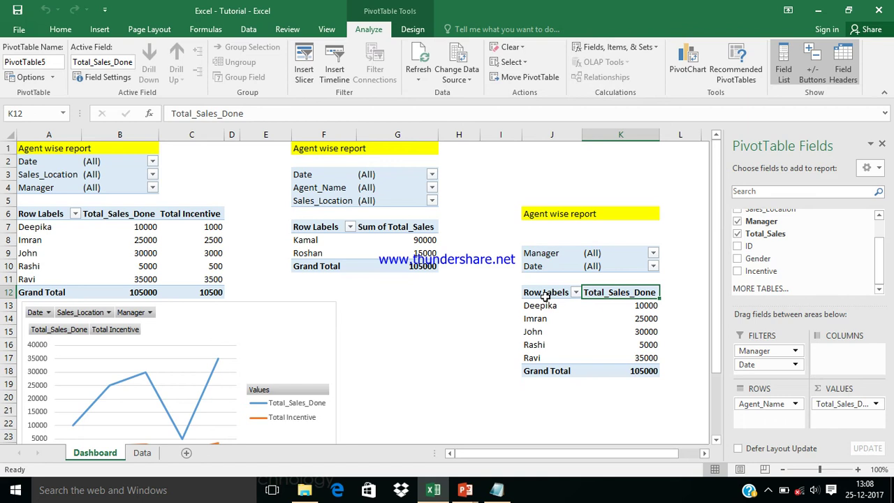
{"action": "left_click_drag", "start_coordinate": [759, 271], "coordinate": [756, 376]}
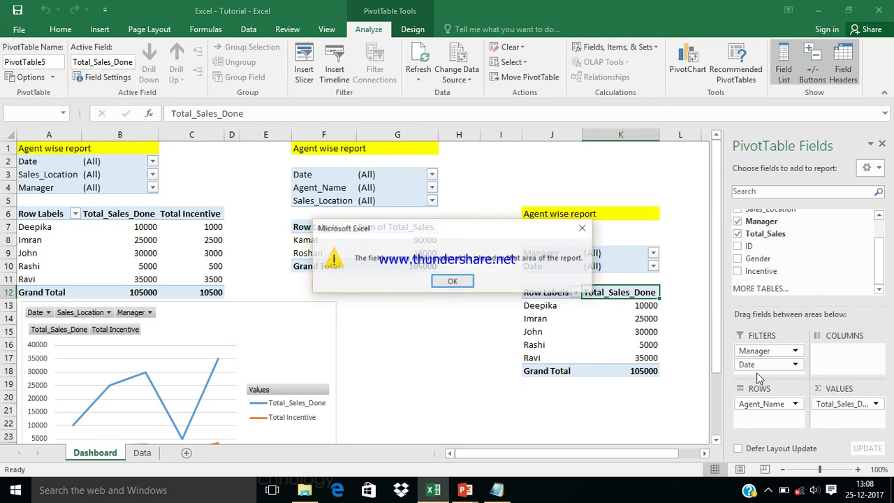
{"action": "left_click", "coordinate": [462, 281]}
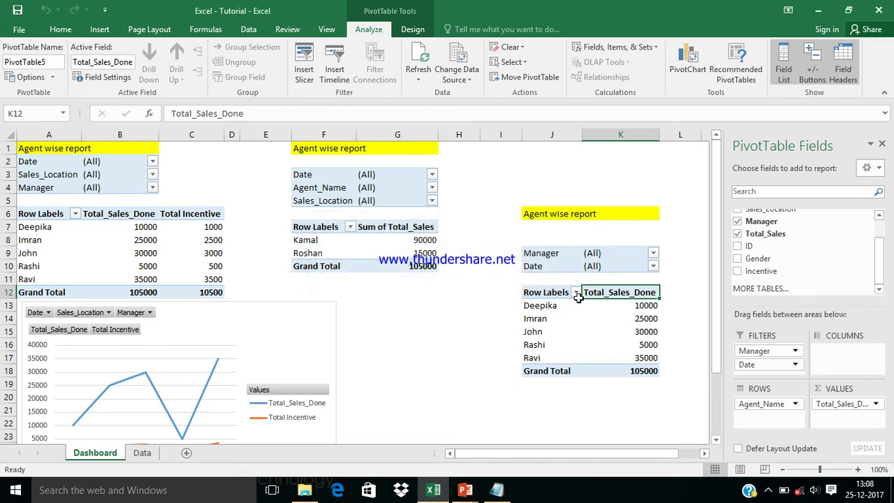
{"action": "key", "text": "Left"}
{"action": "key", "text": "Up"}
{"action": "key", "text": "Up"}
{"action": "key", "text": "Up"}
{"action": "key", "text": "Up"}
{"action": "key", "text": "Up"}
{"action": "key", "text": "Down"}
{"action": "key", "text": "Down"}
{"action": "key", "text": "Down"}
{"action": "key", "text": "Down"}
{"action": "key", "text": "Down"}
{"action": "key", "text": "Down"}
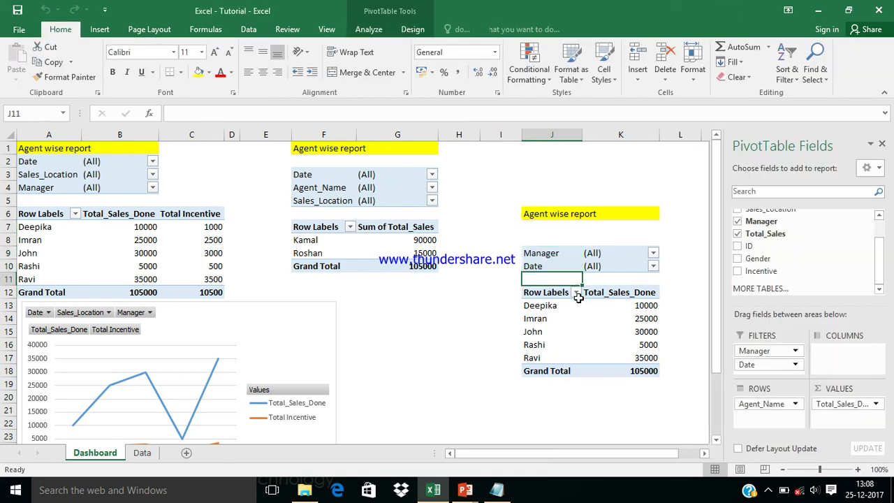
{"action": "key", "text": "Right"}
{"action": "key", "text": "Up"}
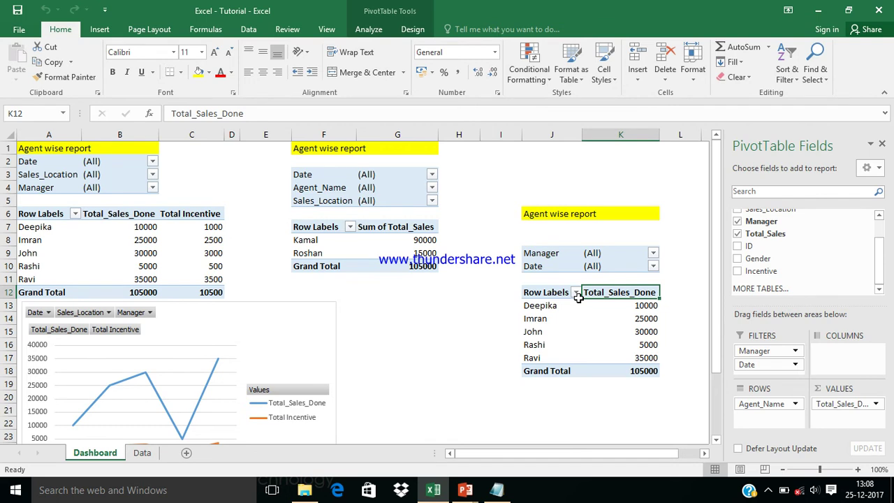
- Start inserting another calculated field in the PivotTable with the Manager and Date filters, using the name Incentive_New
{"action": "left_click", "coordinate": [389, 10]}
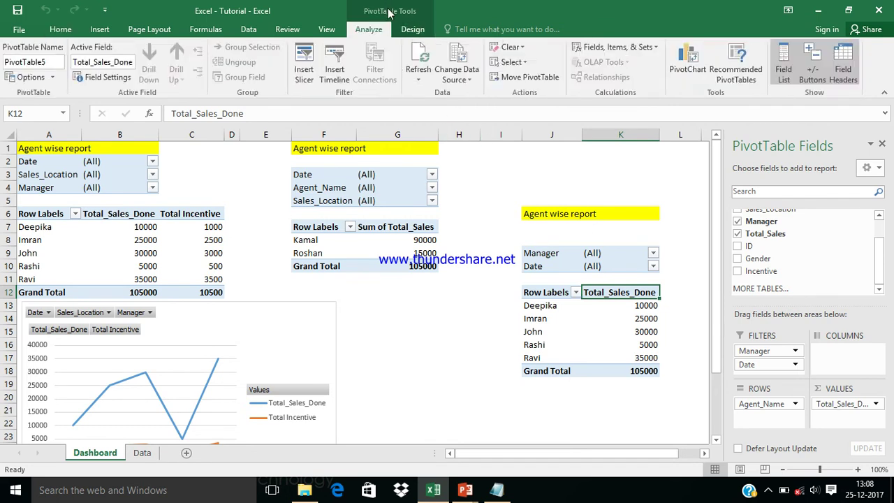
{"action": "left_click", "coordinate": [656, 47]}
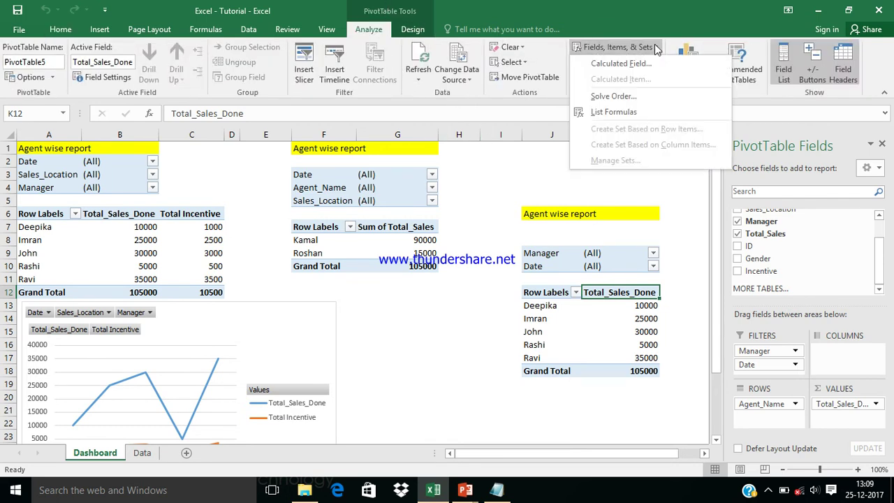
{"action": "left_click", "coordinate": [617, 65]}
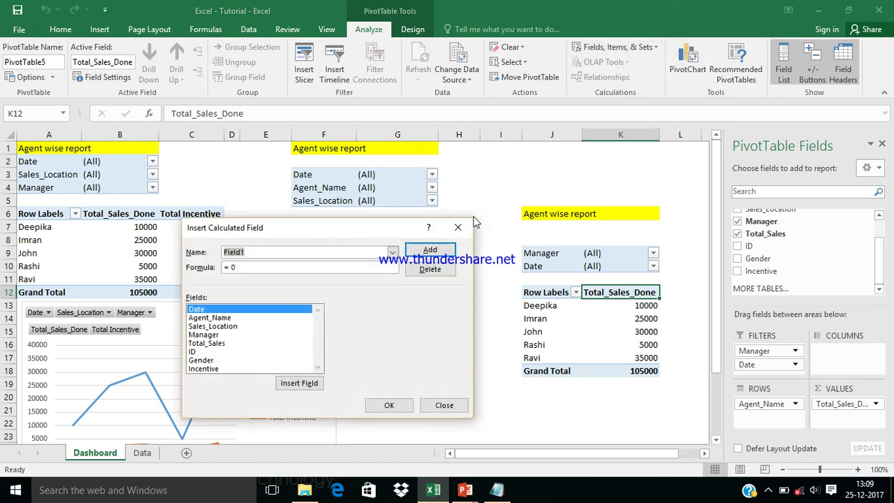
{"action": "type", "text": "Incentive"}
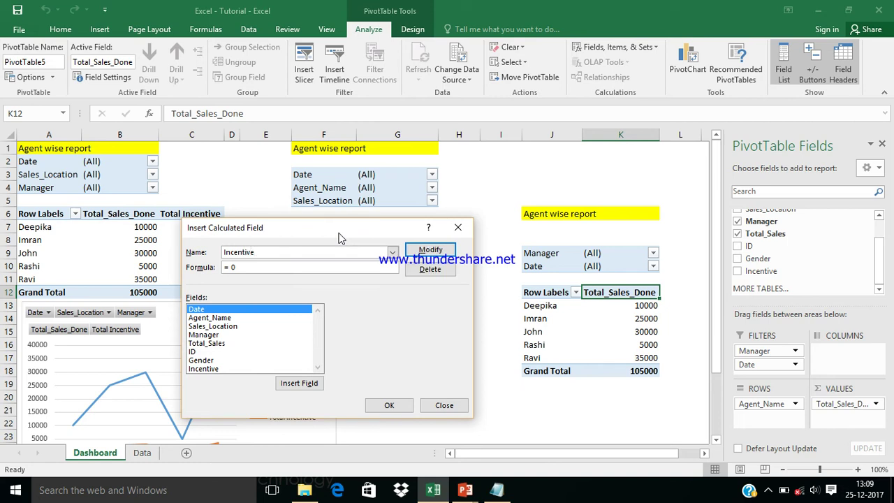
{"action": "type", "text": "_New"}
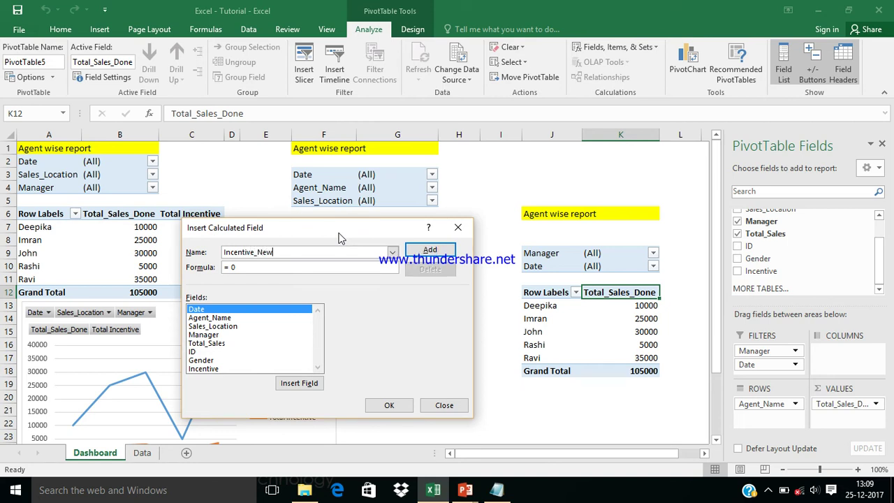
- Define the Incentive_New calculated field's formula as =Total_Sales *10% and add the field to the PivotTable
{"action": "left_click", "coordinate": [227, 327]}
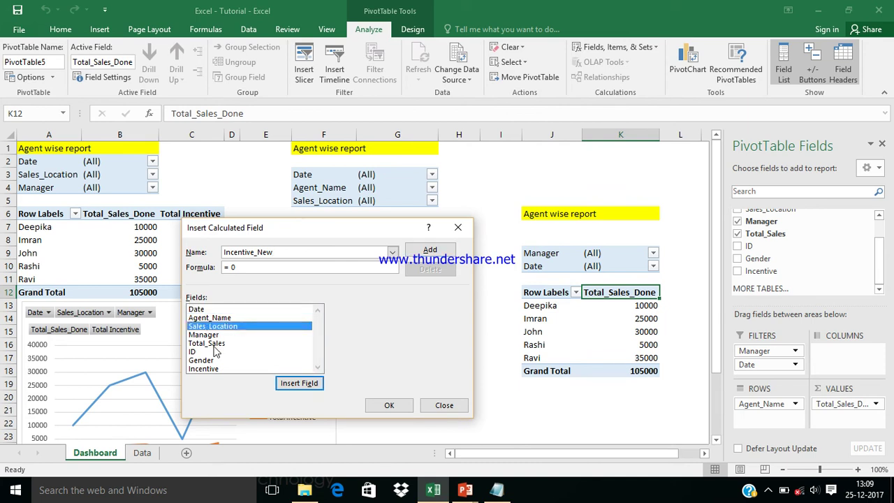
{"action": "left_click", "coordinate": [213, 344]}
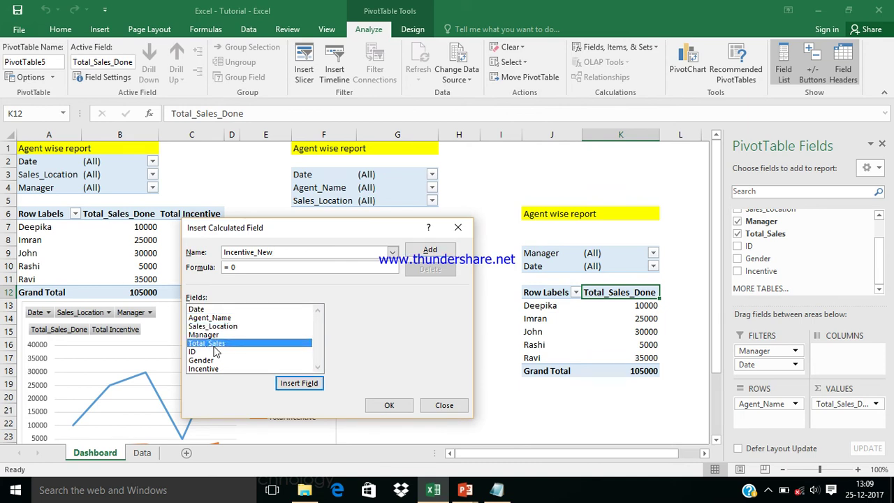
{"action": "double_click", "coordinate": [214, 345]}
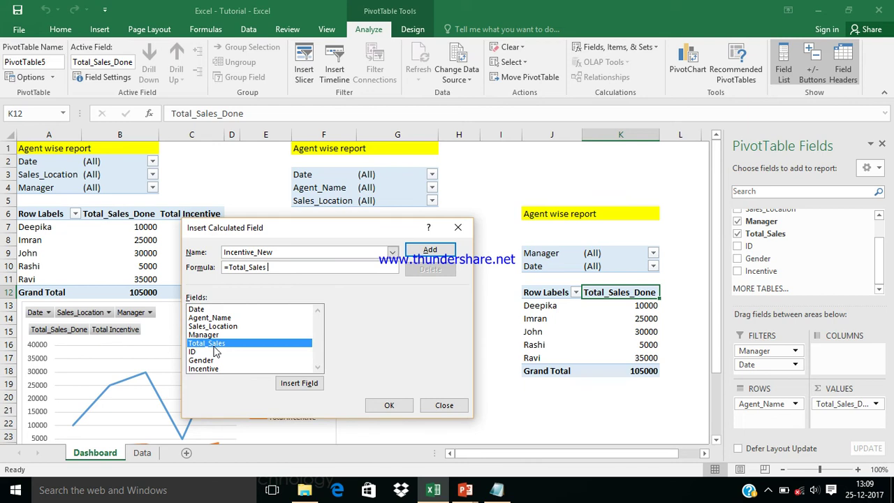
{"action": "type", "text": "*10%"}
{"action": "left_click", "coordinate": [390, 406]}
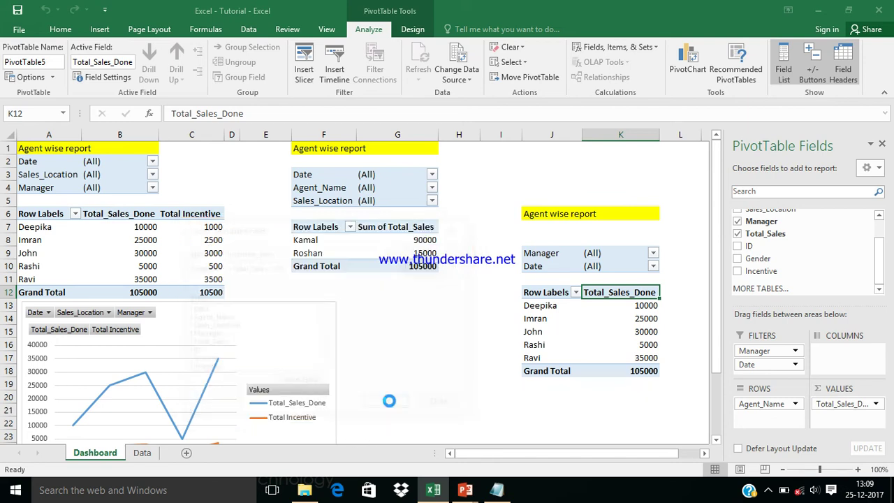
- Examine the PivotTable's new incentive column alongside its Manager filter and Total_Sales_Done column
{"action": "left_click", "coordinate": [623, 374]}
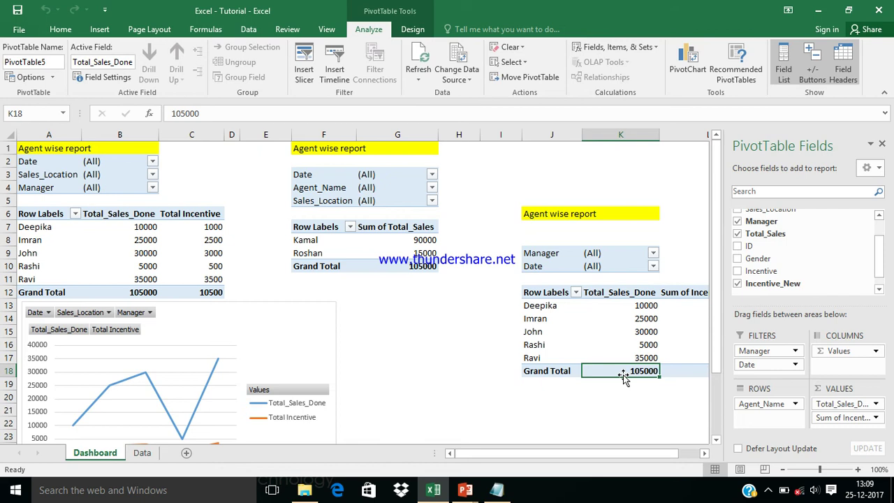
{"action": "key", "text": "Right"}
{"action": "key", "text": "Right"}
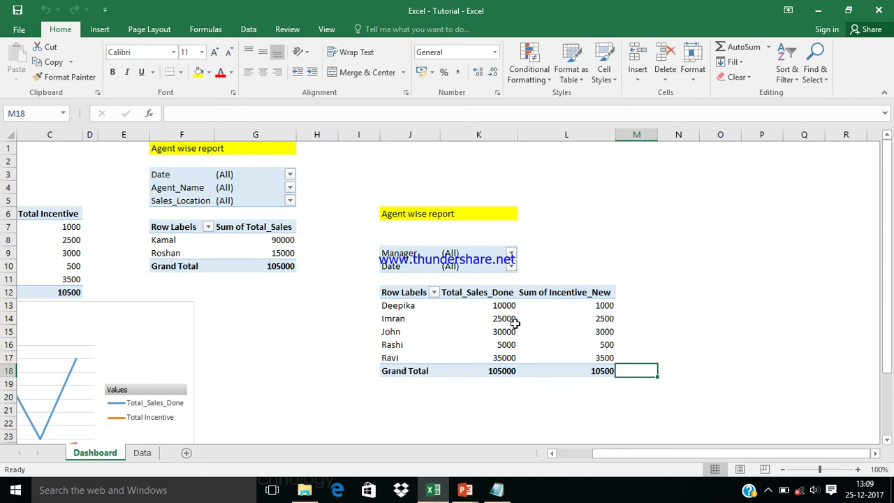
{"action": "left_click", "coordinate": [403, 255]}
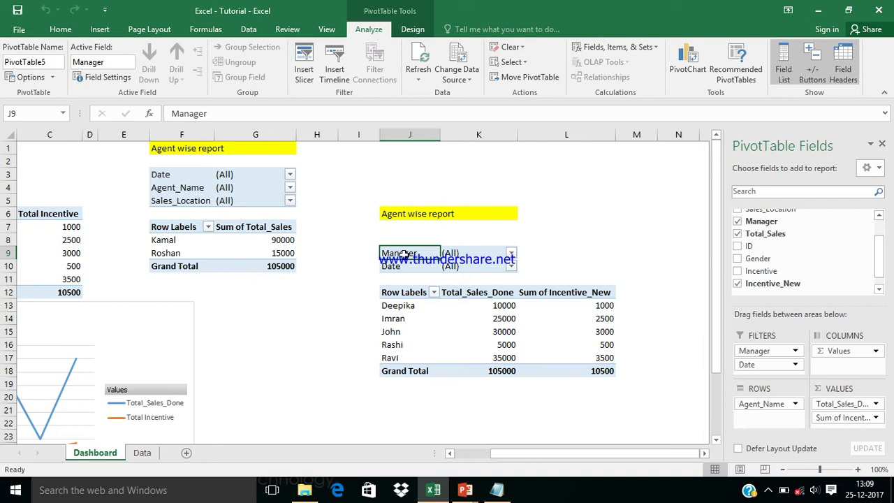
{"action": "left_click", "coordinate": [458, 296]}
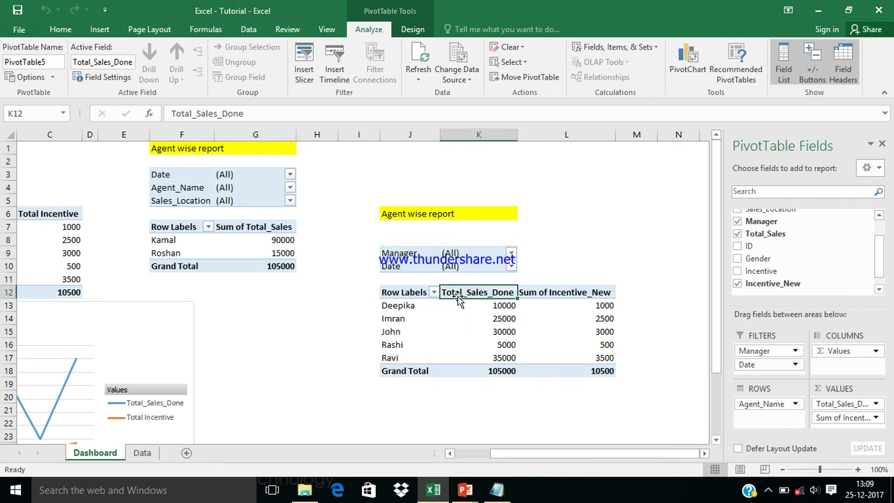
{"action": "left_click", "coordinate": [409, 253]}
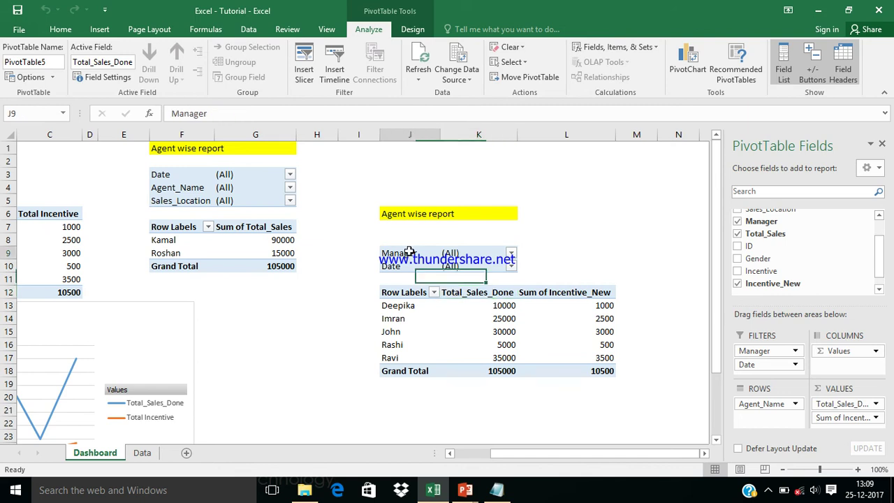
{"action": "left_click", "coordinate": [469, 294]}
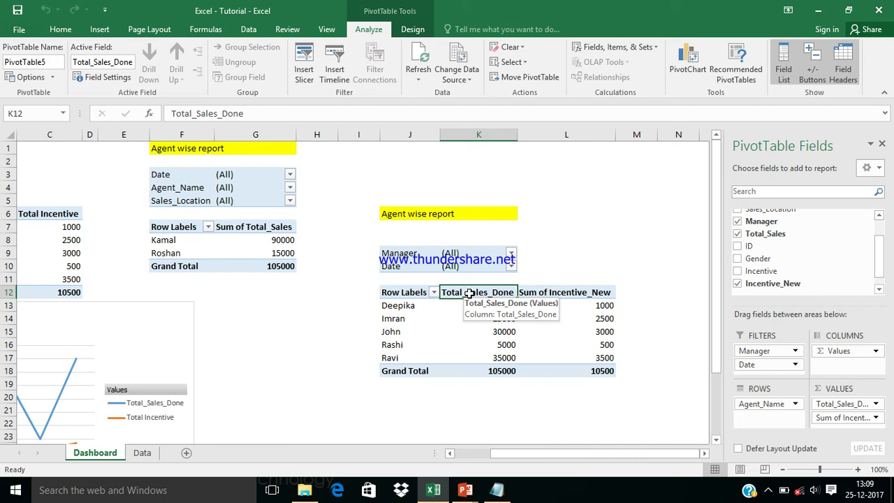
- Rename the PivotTable's Sum of Incentive_New value column to Total Incentive
{"action": "left_click", "coordinate": [539, 292]}
{"action": "left_click", "coordinate": [539, 292]}
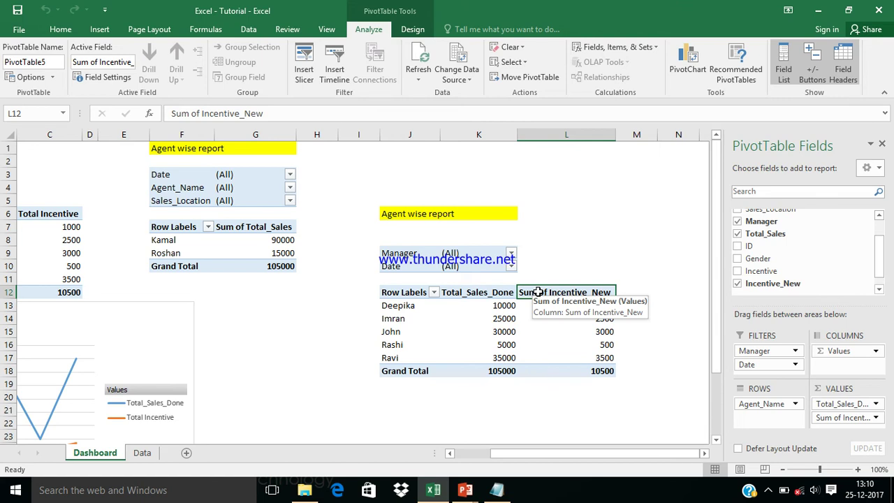
{"action": "right_click", "coordinate": [539, 292]}
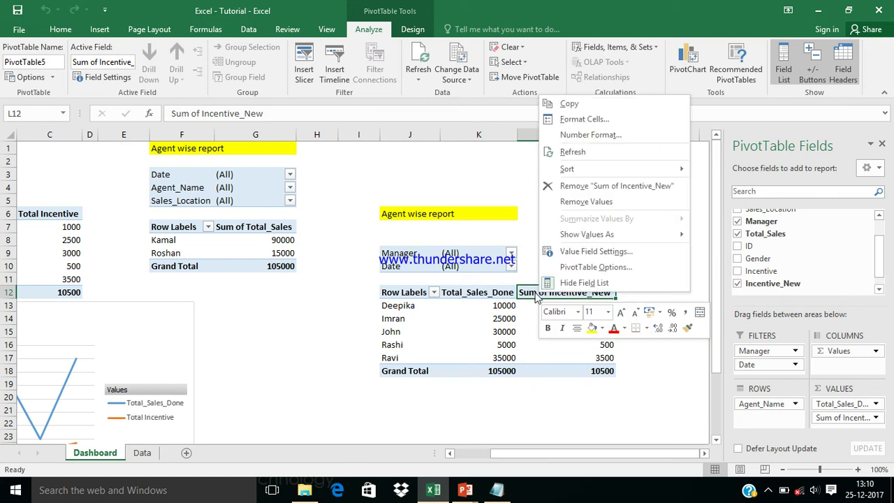
{"action": "left_click", "coordinate": [577, 255]}
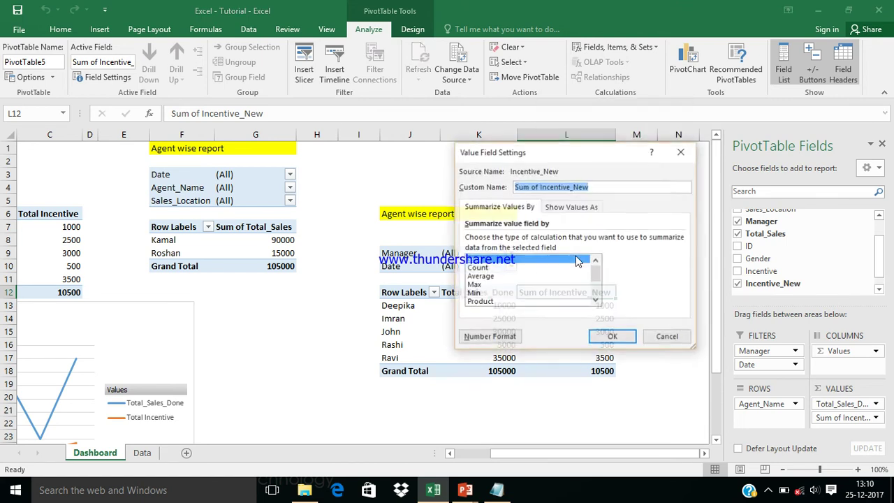
{"action": "left_click", "coordinate": [542, 188]}
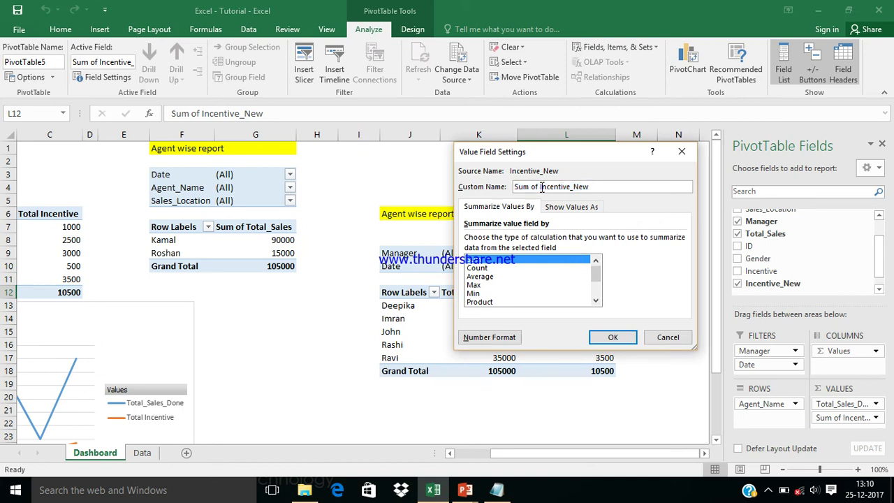
{"action": "key", "text": "BackSpace"}
{"action": "key", "text": "BackSpace"}
{"action": "key", "text": "BackSpace"}
{"action": "key", "text": "BackSpace"}
{"action": "key", "text": "BackSpace"}
{"action": "key", "text": "BackSpace"}
{"action": "key", "text": "BackSpace"}
{"action": "left_click", "coordinate": [564, 187]}
{"action": "key", "text": "BackSpace"}
{"action": "key", "text": "BackSpace"}
{"action": "key", "text": "BackSpace"}
{"action": "key", "text": "BackSpace"}
{"action": "type", "text": "Total"}
{"action": "left_click", "coordinate": [607, 338]}
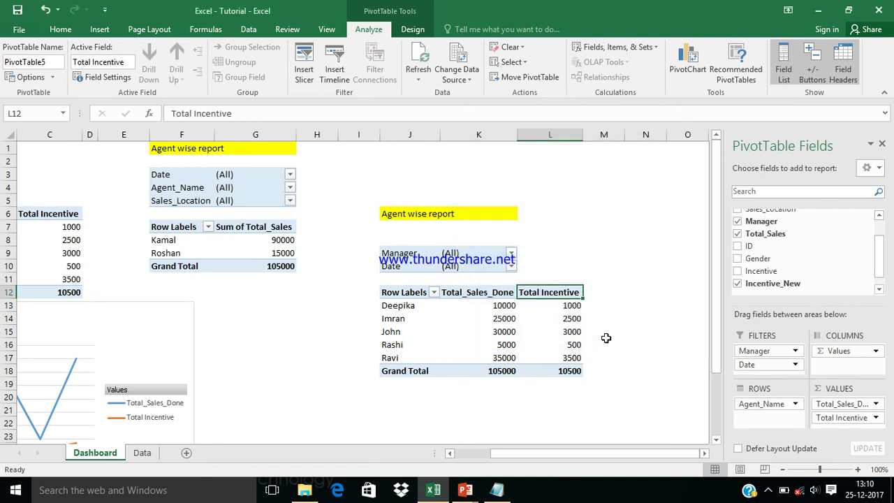
- Select the whole PivotTable in J9:L18, from the Manager filter to the Grand Total row, and insert a line PivotChart from it
{"action": "left_click", "coordinate": [620, 305]}
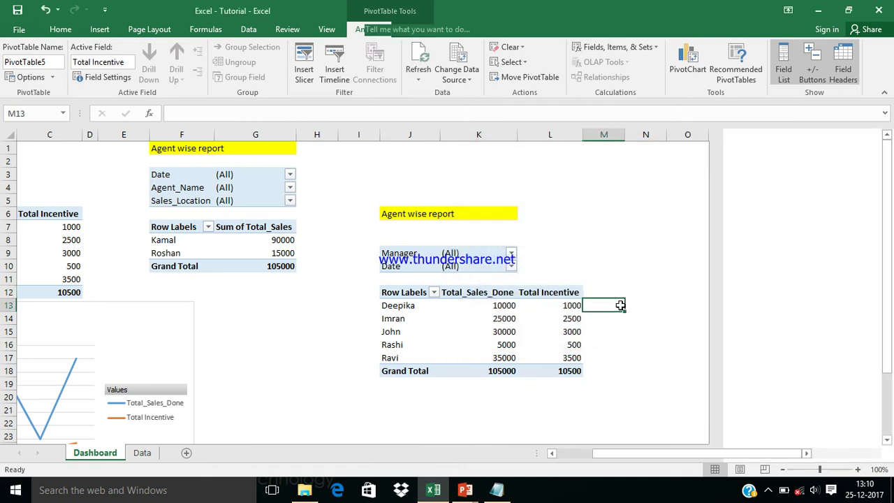
{"action": "left_click", "coordinate": [556, 297]}
{"action": "key", "text": "Left"}
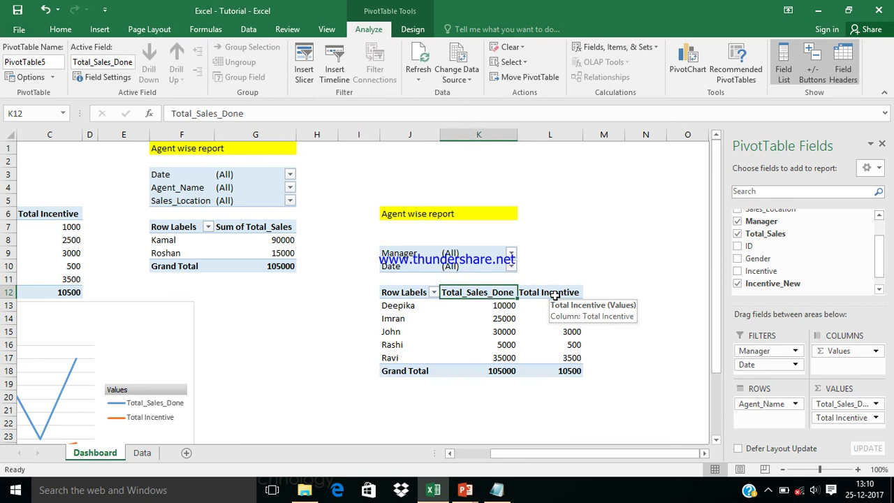
{"action": "key", "text": "Left"}
{"action": "key", "text": "Up"}
{"action": "key", "text": "Up"}
{"action": "key", "text": "Up"}
{"action": "key", "text": "Up"}
{"action": "key", "text": "Up"}
{"action": "key", "text": "Down"}
{"action": "key", "text": "Down"}
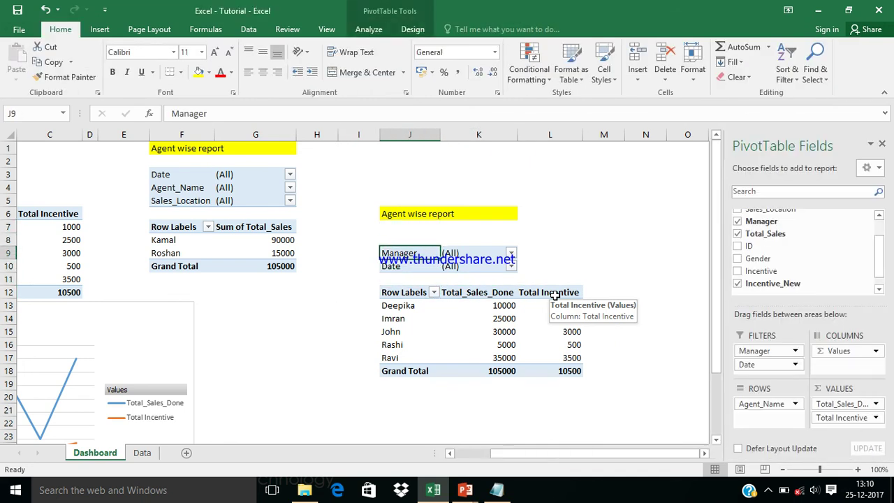
{"action": "key", "text": "shift+Right"}
{"action": "key", "text": "shift+Down"}
{"action": "key", "text": "shift+Down"}
{"action": "key", "text": "shift+Down"}
{"action": "key", "text": "shift+Down"}
{"action": "key", "text": "shift+Down"}
{"action": "key", "text": "shift+Down"}
{"action": "key", "text": "shift+Down"}
{"action": "key", "text": "shift+Down"}
{"action": "key", "text": "shift+Down"}
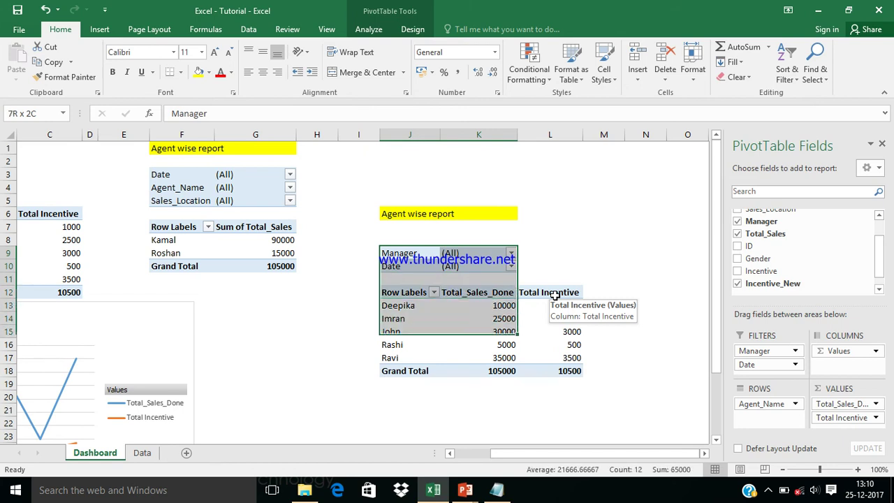
{"action": "key", "text": "shift+Right"}
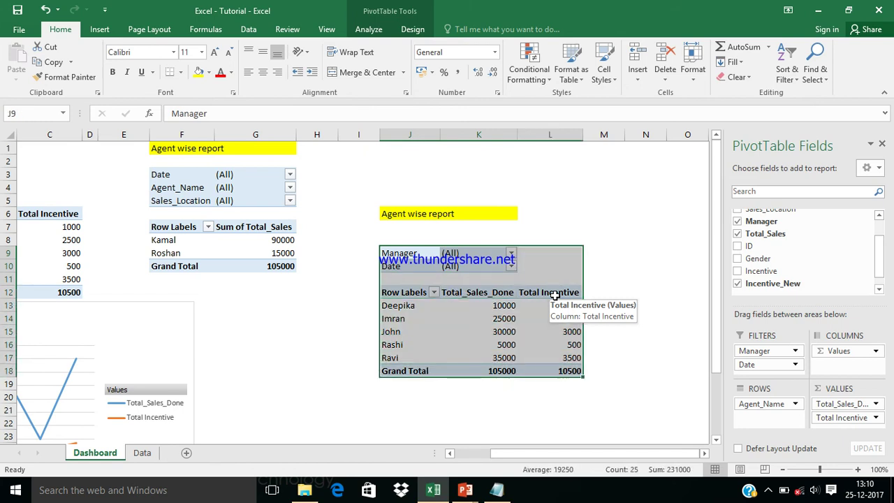
{"action": "left_click", "coordinate": [99, 30]}
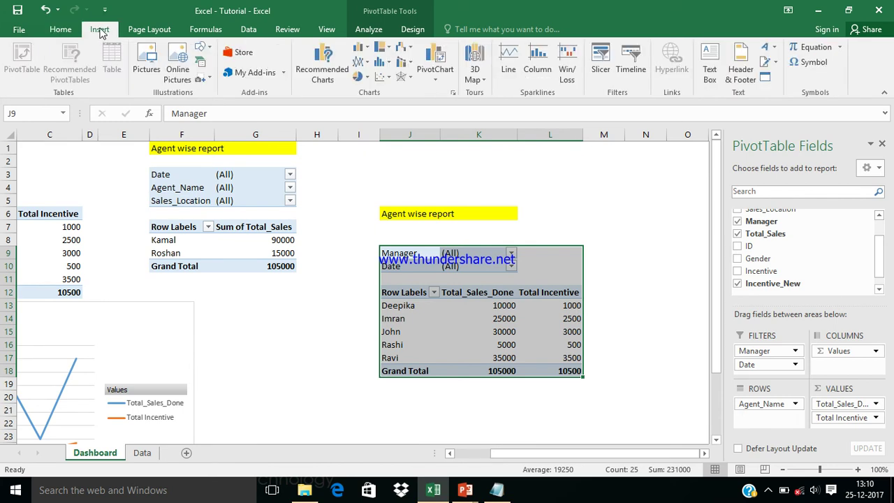
{"action": "left_click", "coordinate": [314, 76]}
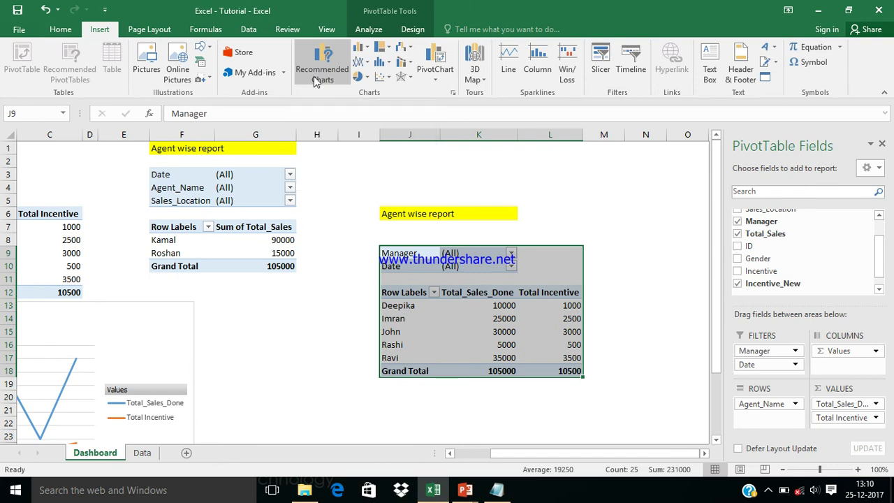
{"action": "mouse_move", "coordinate": [455, 219]}
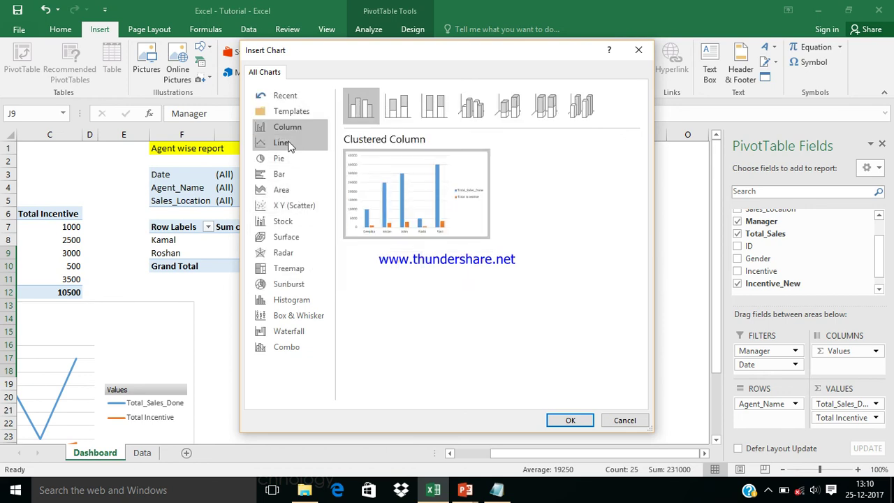
{"action": "left_click", "coordinate": [289, 145]}
{"action": "mouse_move", "coordinate": [395, 210]}
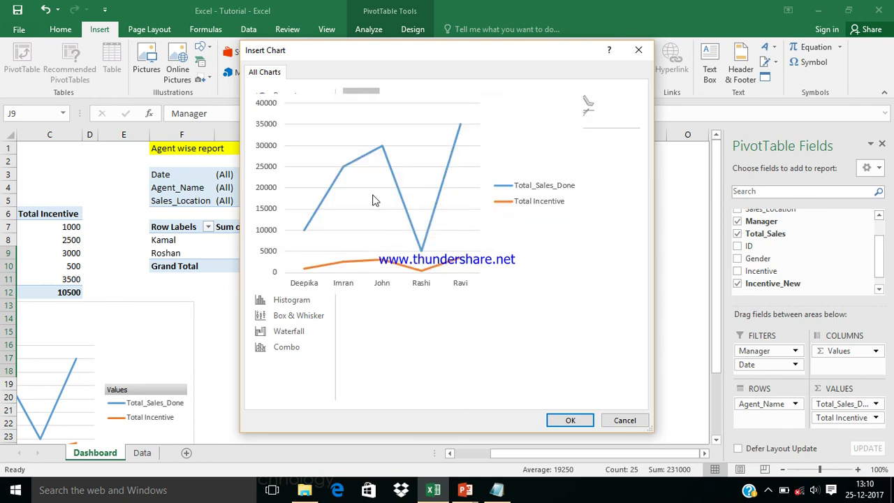
{"action": "left_click", "coordinate": [570, 421]}
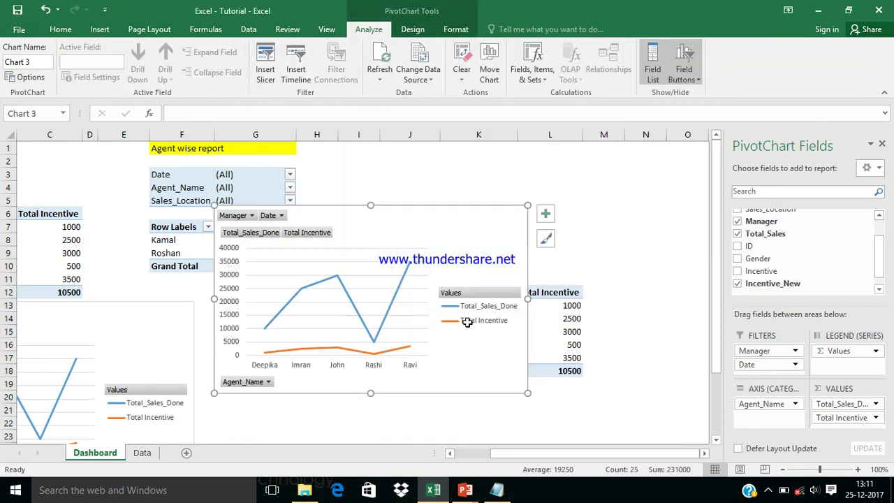
- Move the new line PivotChart off the agent-wise PivotTable to the empty area just below its Grand Total row
{"action": "left_click", "coordinate": [717, 440]}
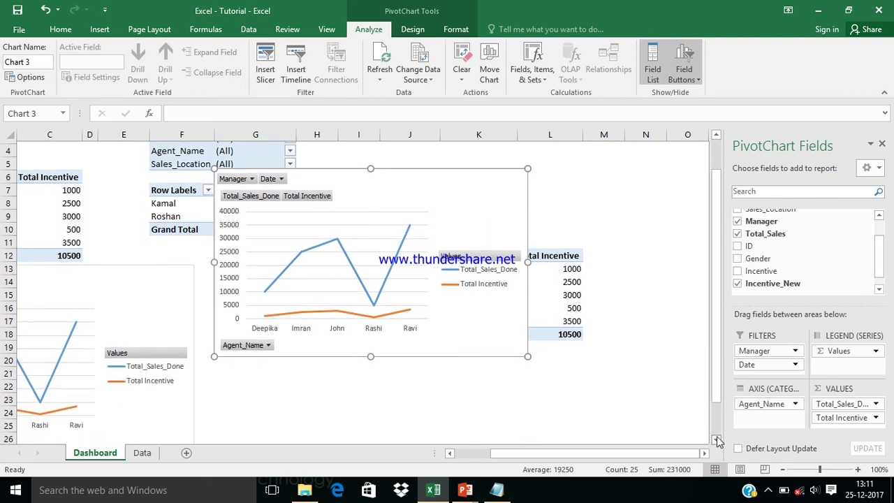
{"action": "left_click", "coordinate": [718, 440]}
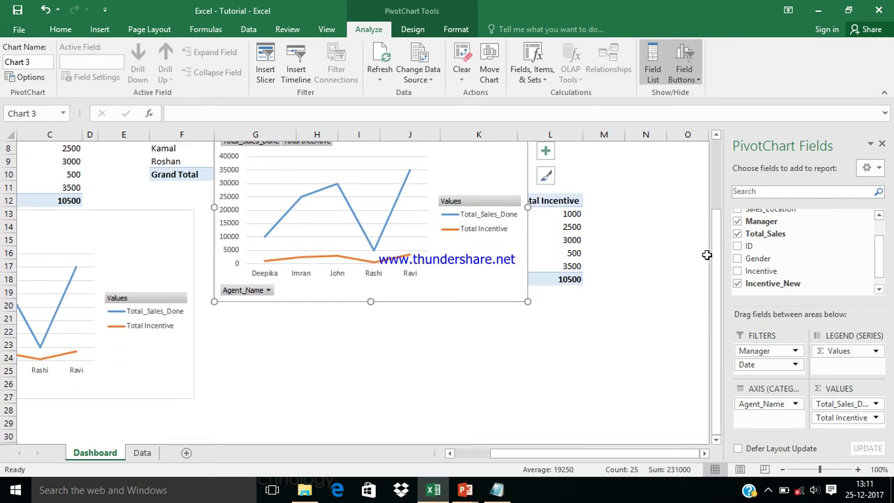
{"action": "left_click_drag", "start_coordinate": [712, 256], "coordinate": [713, 246]}
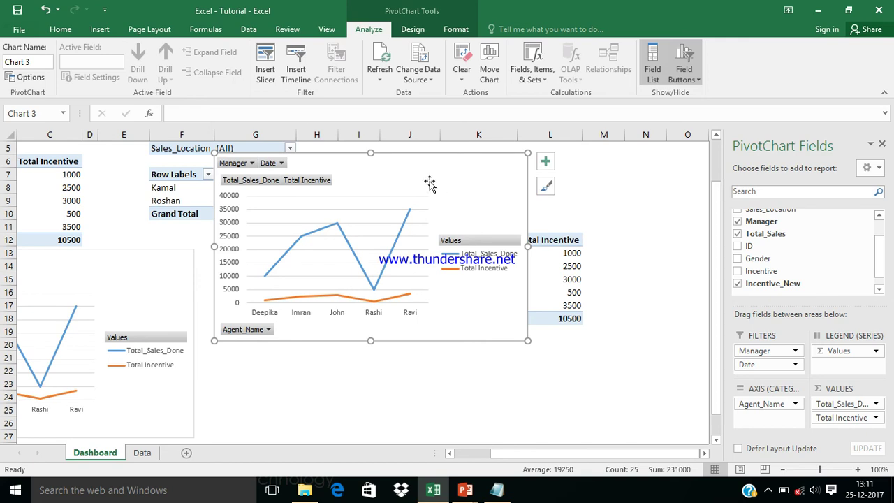
{"action": "mouse_move", "coordinate": [429, 183]}
{"action": "left_mouse_down"}
{"action": "mouse_move", "coordinate": [477, 301]}
{"action": "mouse_move", "coordinate": [515, 356]}
{"action": "left_mouse_up"}
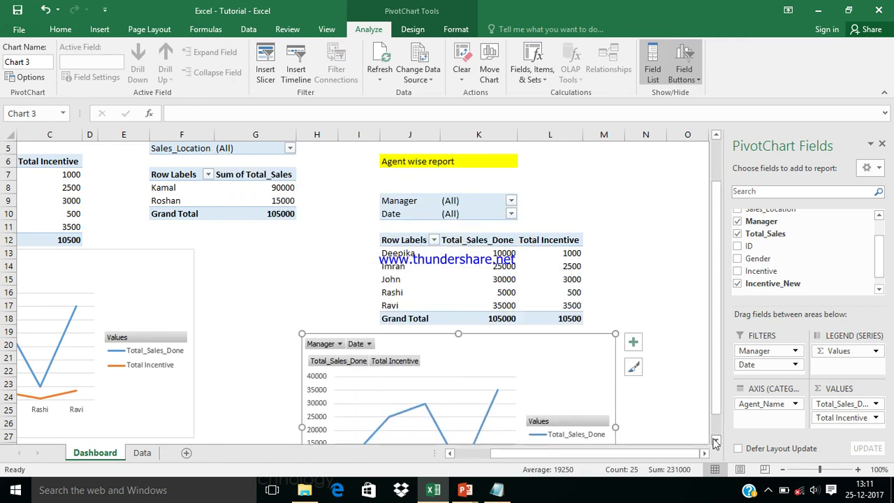
- Examine the repositioned PivotChart's Total_Sales_Done and Total Incentive lines together with the PivotTable above it
{"action": "left_click", "coordinate": [715, 442]}
{"action": "left_click", "coordinate": [715, 442]}
{"action": "left_click", "coordinate": [716, 442]}
{"action": "left_click", "coordinate": [715, 441]}
{"action": "left_click", "coordinate": [715, 441]}
{"action": "left_click", "coordinate": [715, 442]}
{"action": "left_click", "coordinate": [715, 442]}
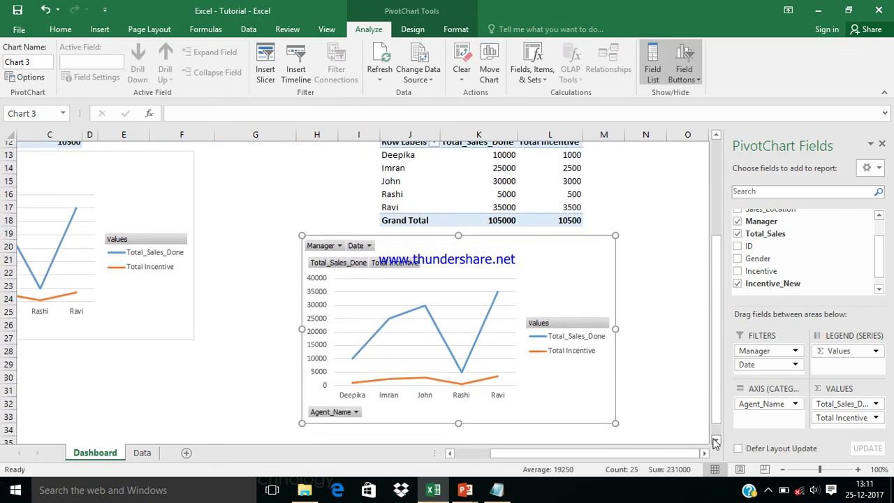
{"action": "left_click_drag", "start_coordinate": [713, 356], "coordinate": [725, 317]}
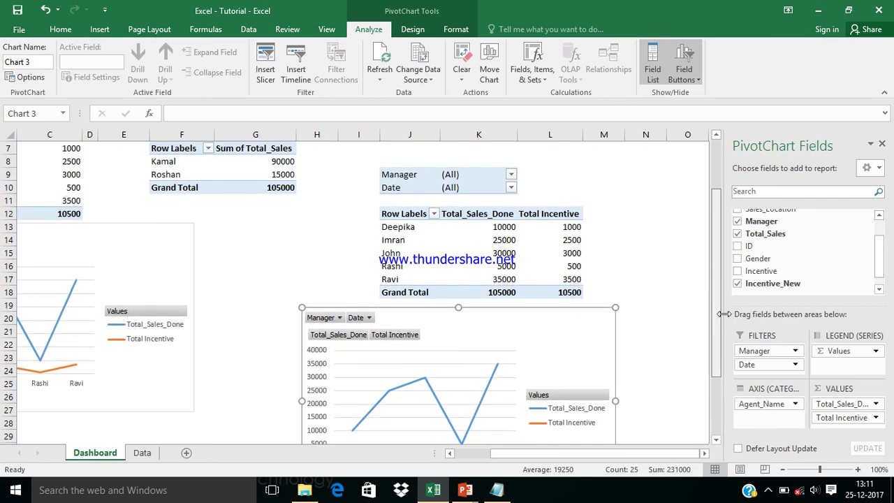
{"action": "left_click", "coordinate": [661, 253]}
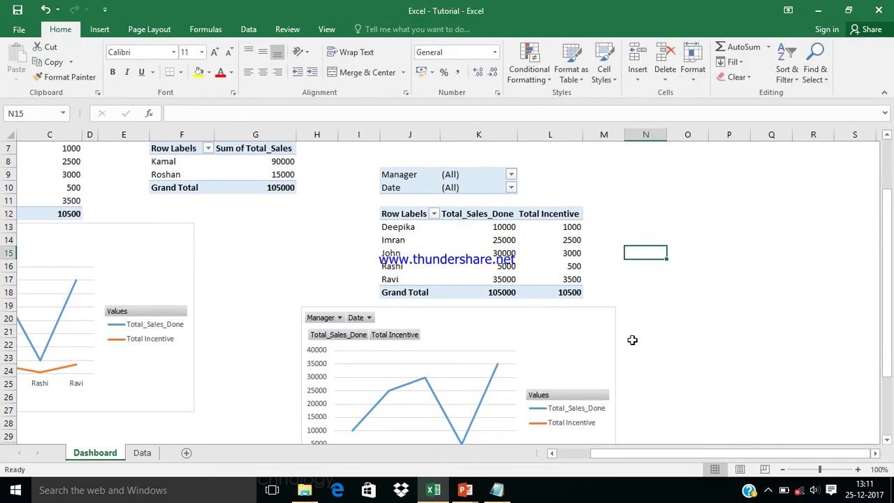
{"action": "left_click", "coordinate": [565, 359]}
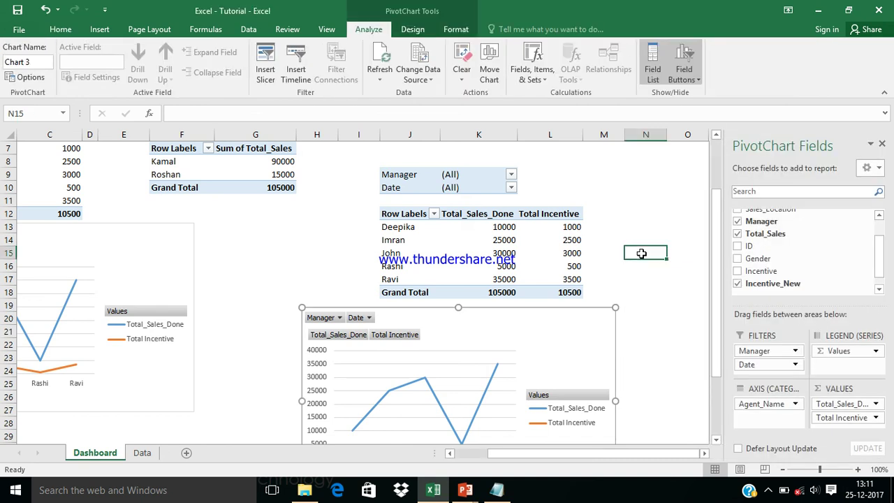
- Filter the agent-wise PivotTable's Manager report filter to the first listed manager and check the linked PivotChart
{"action": "left_click", "coordinate": [637, 255]}
{"action": "left_click", "coordinate": [511, 175]}
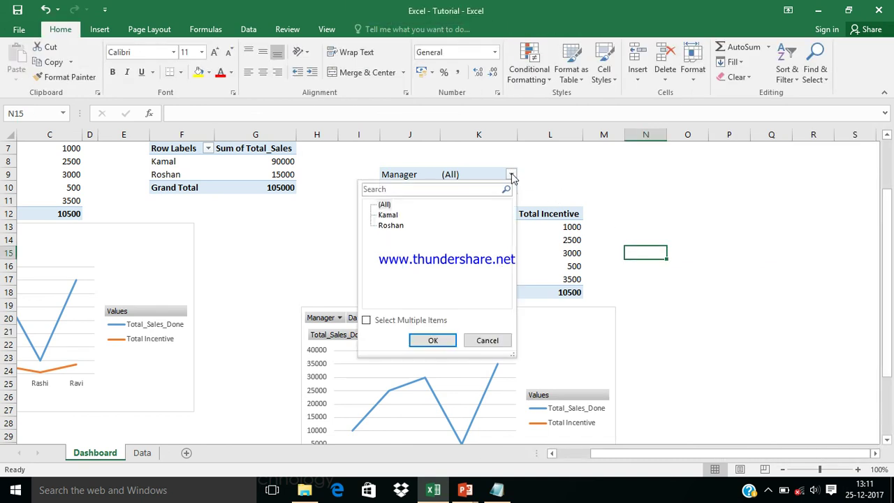
{"action": "left_click", "coordinate": [389, 216]}
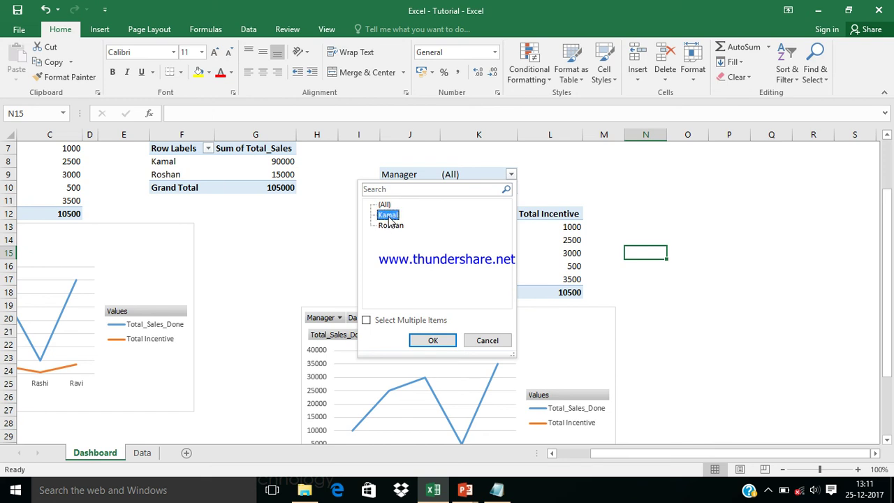
{"action": "left_click", "coordinate": [434, 342]}
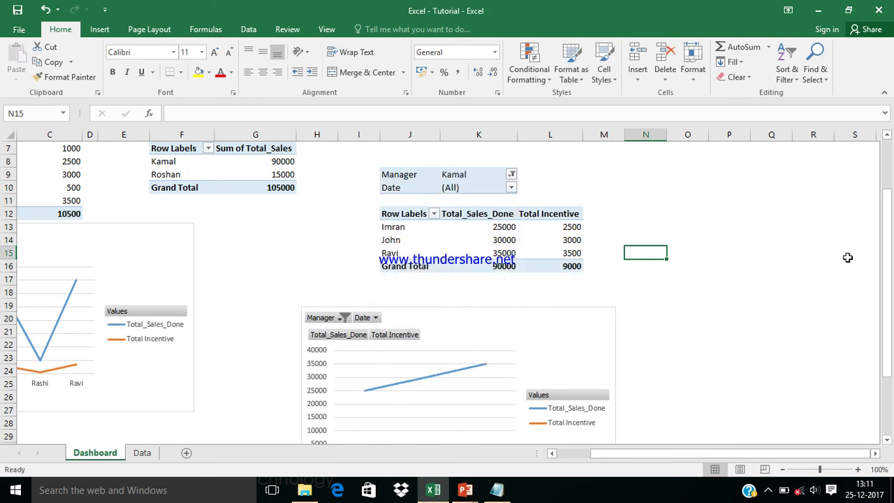
{"action": "mouse_move", "coordinate": [886, 241]}
{"action": "left_mouse_down"}
{"action": "mouse_move", "coordinate": [892, 288]}
{"action": "mouse_move", "coordinate": [893, 234]}
{"action": "mouse_move", "coordinate": [893, 246]}
{"action": "left_mouse_up"}
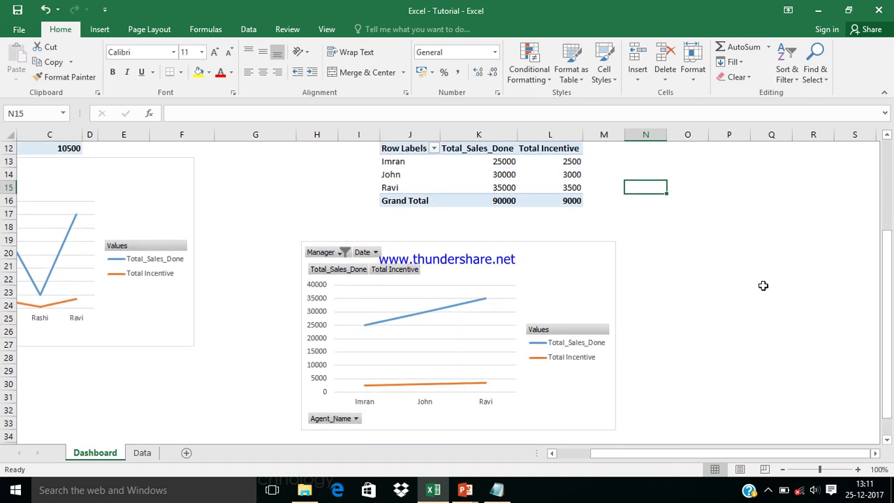
{"action": "left_click_drag", "start_coordinate": [890, 272], "coordinate": [890, 168]}
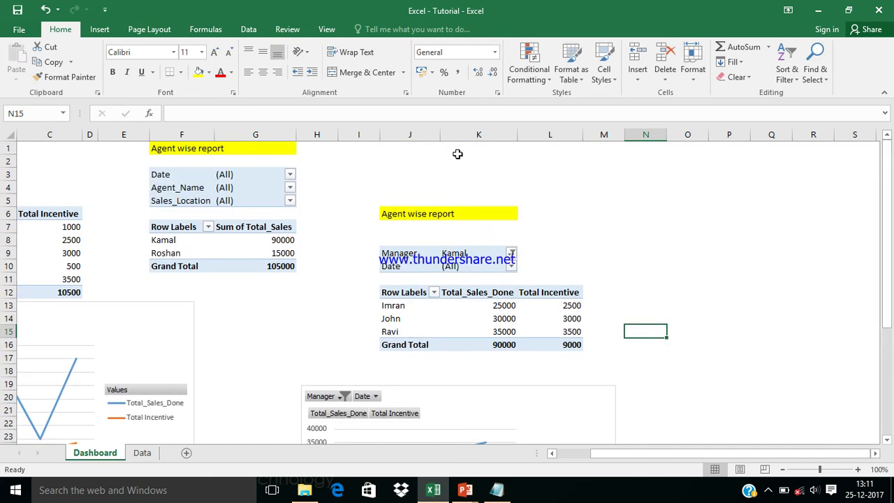
- Copy the Agent wise report title and its PivotTable in J6:L16
{"action": "left_click", "coordinate": [410, 215]}
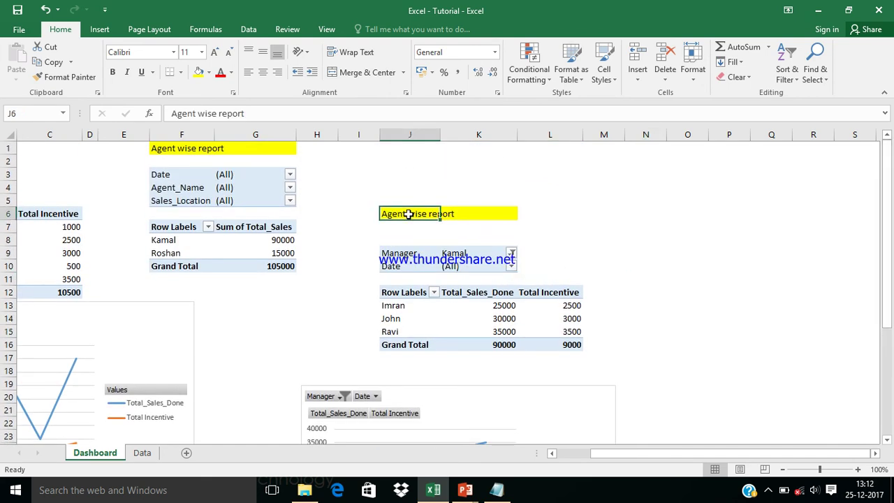
{"action": "key", "text": "shift+Down"}
{"action": "key", "text": "shift+Down"}
{"action": "key", "text": "shift+Down"}
{"action": "key", "text": "shift+Down"}
{"action": "key", "text": "shift+Down"}
{"action": "key", "text": "shift+Down"}
{"action": "key", "text": "shift+Down"}
{"action": "key", "text": "shift+Down"}
{"action": "key", "text": "shift+Down"}
{"action": "key", "text": "shift+Down"}
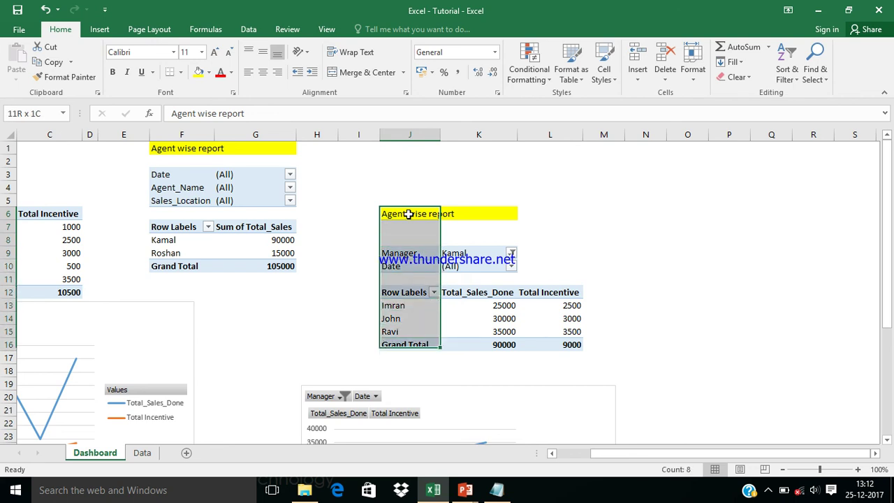
{"action": "key", "text": "shift+Right"}
{"action": "key", "text": "shift+Right"}
{"action": "key", "text": "ctrl+c"}
- Paste the copied report beside the original, starting at cell N5
{"action": "key", "text": "Up"}
{"action": "key", "text": "Right"}
{"action": "key", "text": "Right"}
{"action": "key", "text": "Right"}
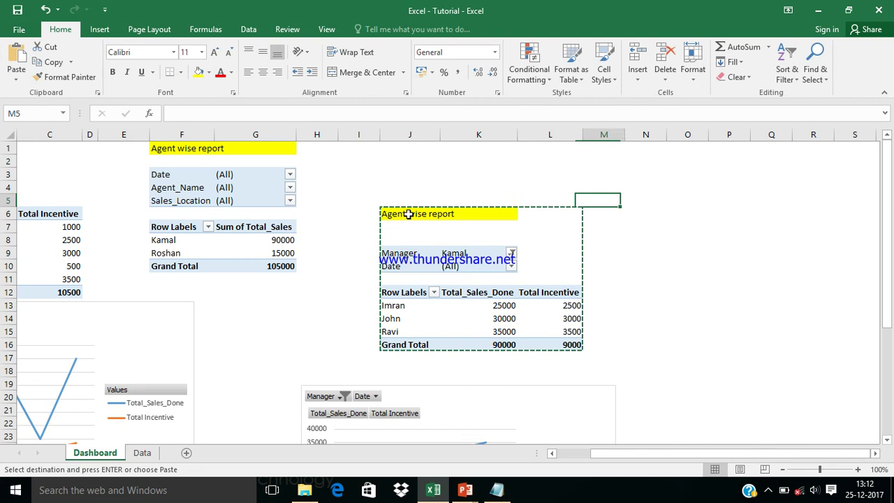
{"action": "key", "text": "Right"}
{"action": "key", "text": "Down"}
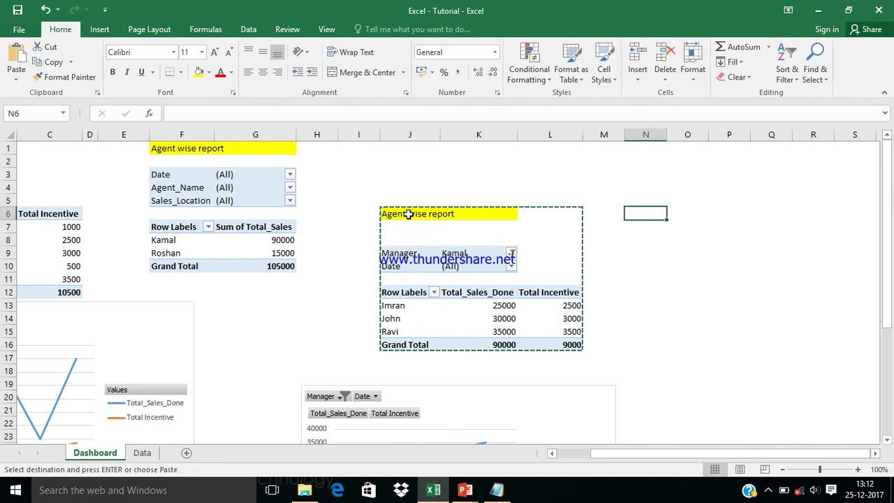
{"action": "key", "text": "Up"}
{"action": "key", "text": "Up"}
{"action": "key", "text": "Up"}
{"action": "key", "text": "Up"}
{"action": "key", "text": "Up"}
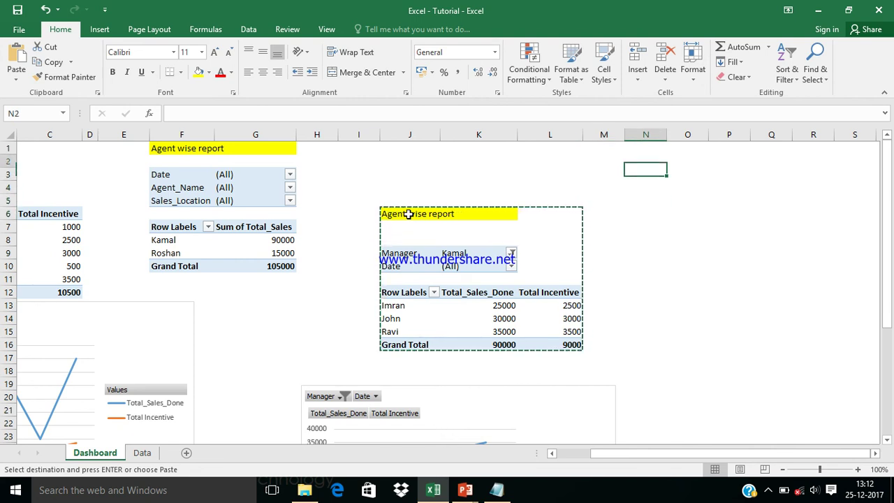
{"action": "key", "text": "Down"}
{"action": "key", "text": "Down"}
{"action": "key", "text": "Down"}
{"action": "key", "text": "Down"}
{"action": "key", "text": "Down"}
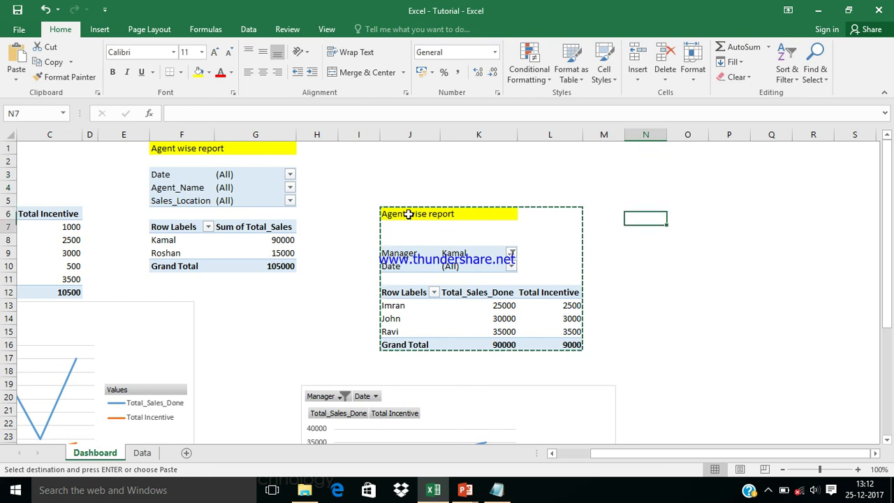
{"action": "key", "text": "Up"}
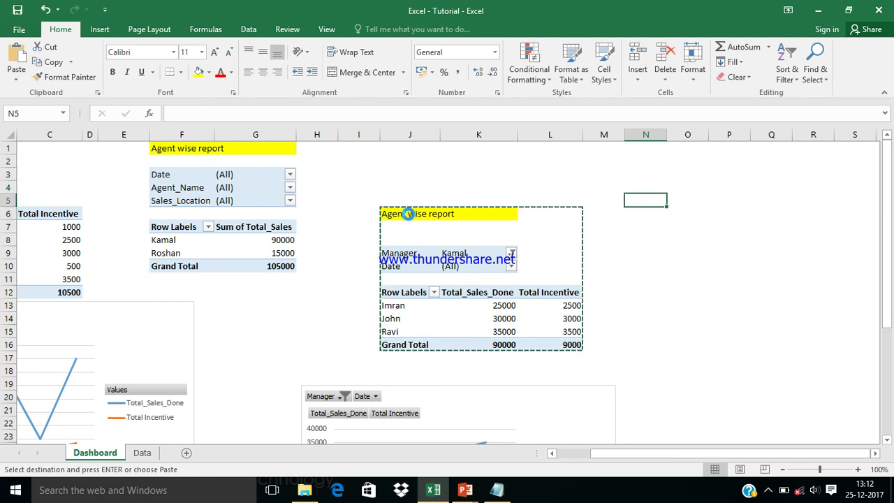
{"action": "key", "text": "ctrl+v"}
{"action": "key", "text": "Right"}
{"action": "key", "text": "Right"}
{"action": "key", "text": "Right"}
{"action": "key", "text": "Down"}
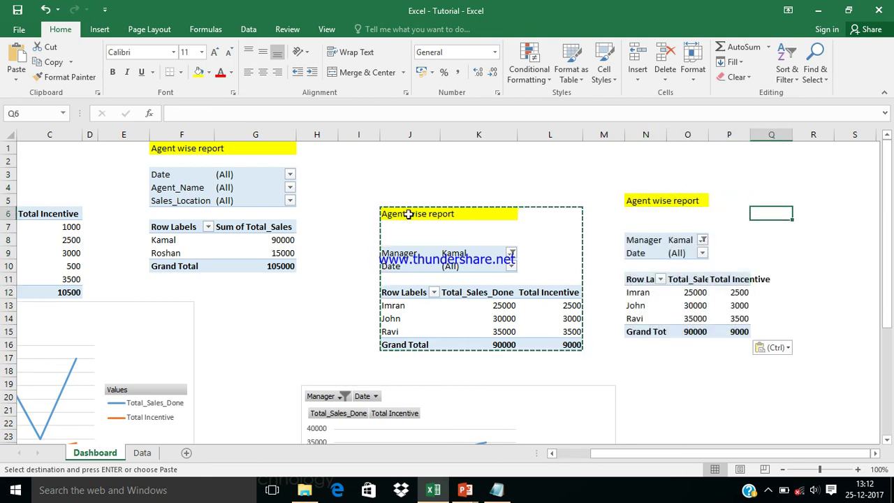
- Rearrange the pasted PivotTable so Manager is the row field and Date and Agent_Name are the report filters
{"action": "left_click", "coordinate": [644, 262]}
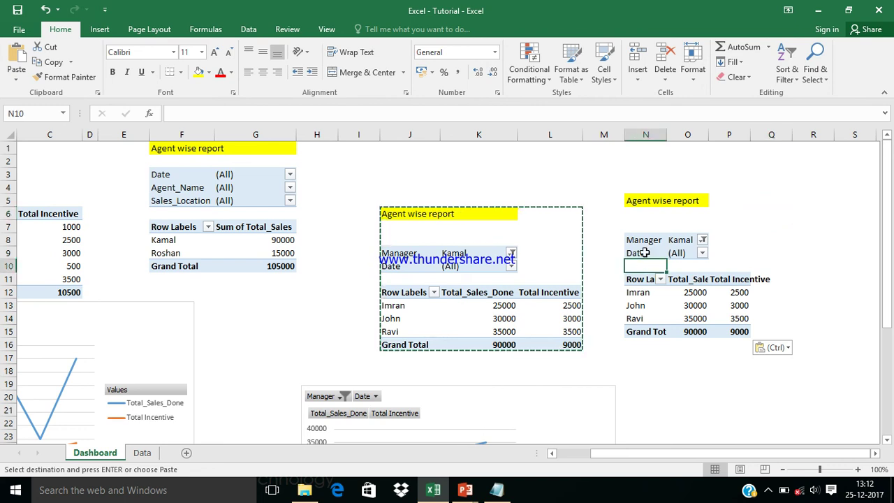
{"action": "left_click", "coordinate": [644, 252]}
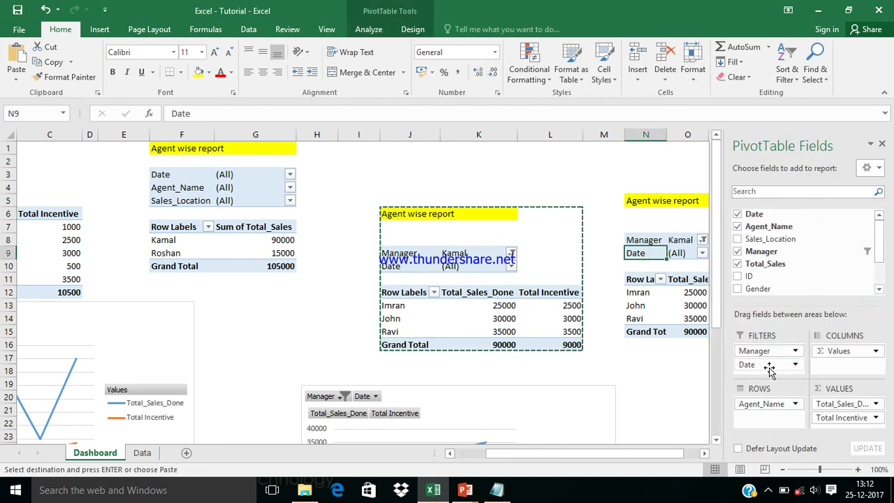
{"action": "left_click", "coordinate": [765, 410]}
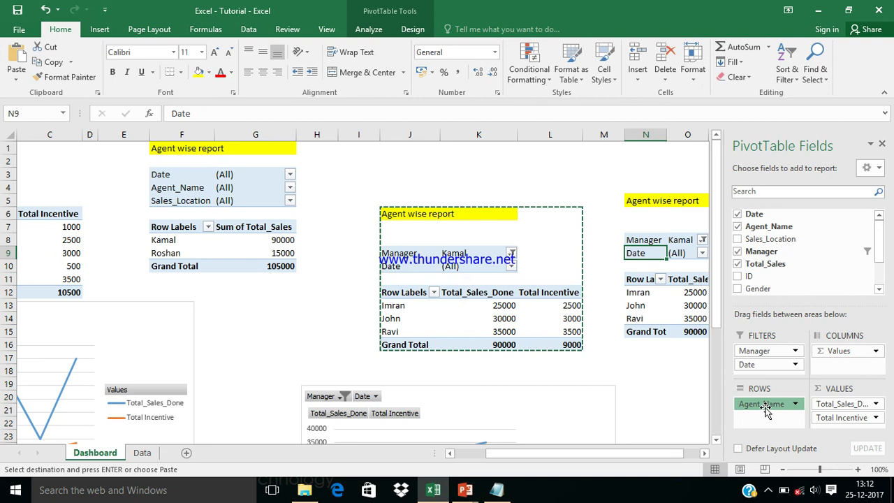
{"action": "mouse_move", "coordinate": [765, 409]}
{"action": "left_mouse_down"}
{"action": "mouse_move", "coordinate": [766, 359]}
{"action": "mouse_move", "coordinate": [769, 407]}
{"action": "left_mouse_up"}
{"action": "left_click", "coordinate": [660, 358]}
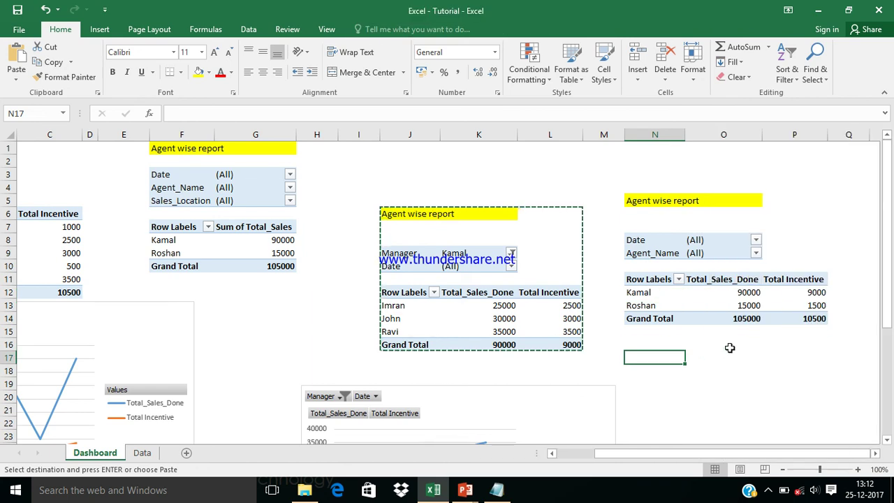
{"action": "left_click", "coordinate": [753, 349]}
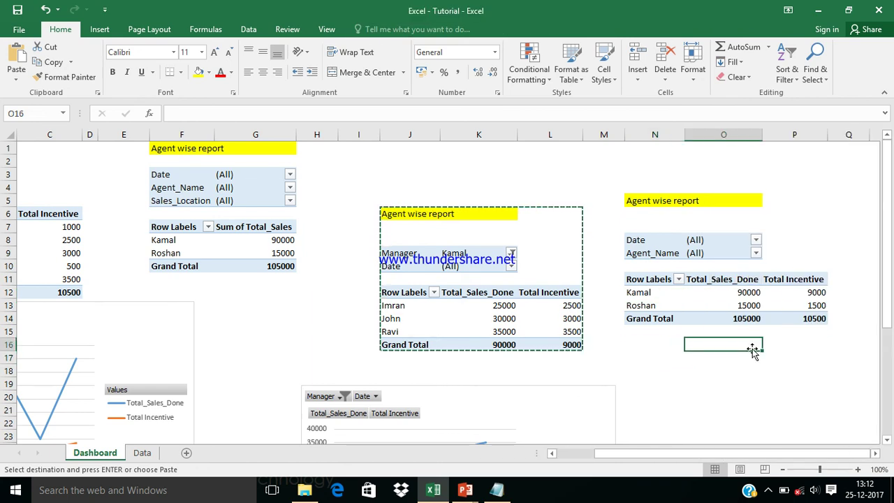
- Change the pasted report's title in N5 to Report wise report
{"action": "left_click", "coordinate": [637, 201]}
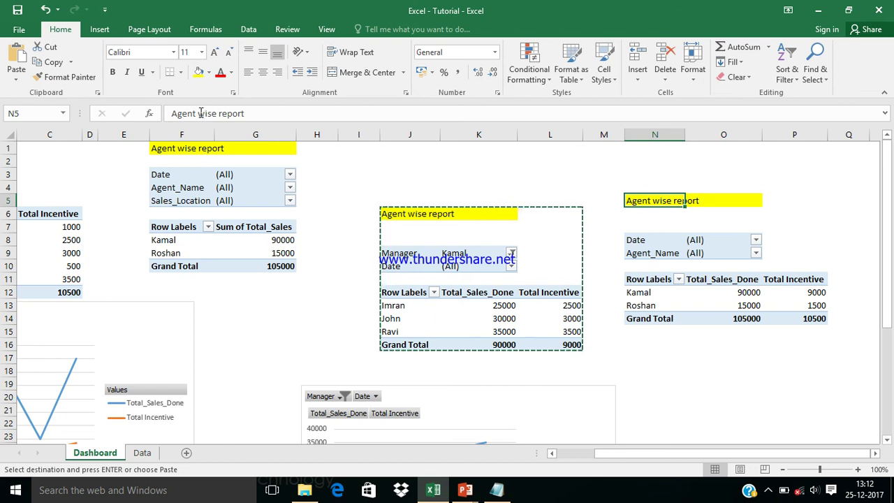
{"action": "left_click", "coordinate": [196, 113]}
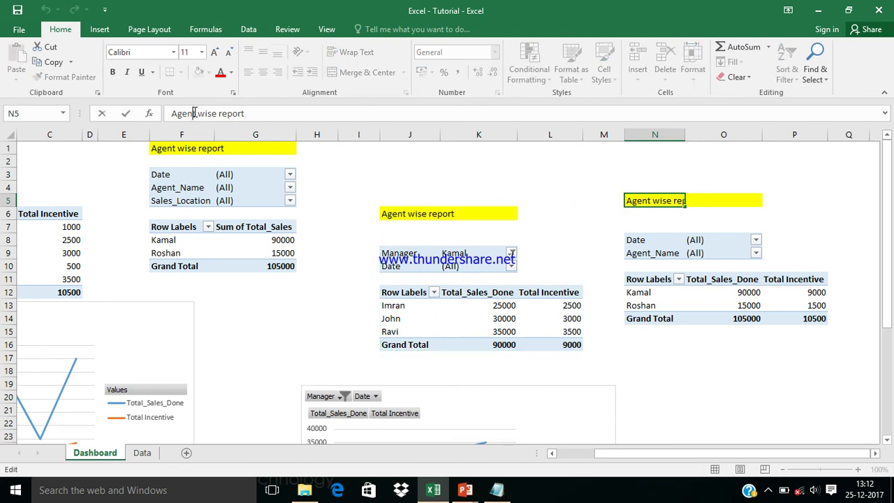
{"action": "key", "text": "BackSpace"}
{"action": "key", "text": "BackSpace"}
{"action": "key", "text": "BackSpace"}
{"action": "key", "text": "BackSpace"}
{"action": "key", "text": "BackSpace"}
{"action": "key", "text": "BackSpace"}
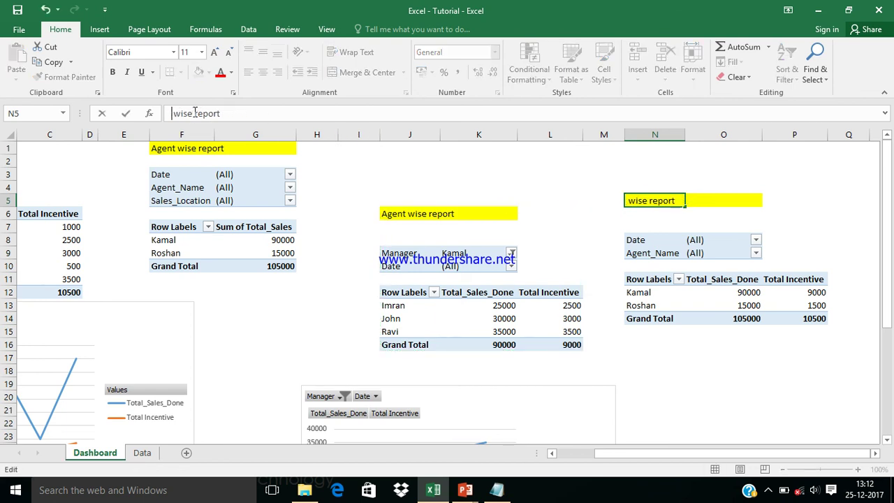
{"action": "type", "text": "Report"}
{"action": "key", "text": "Return"}
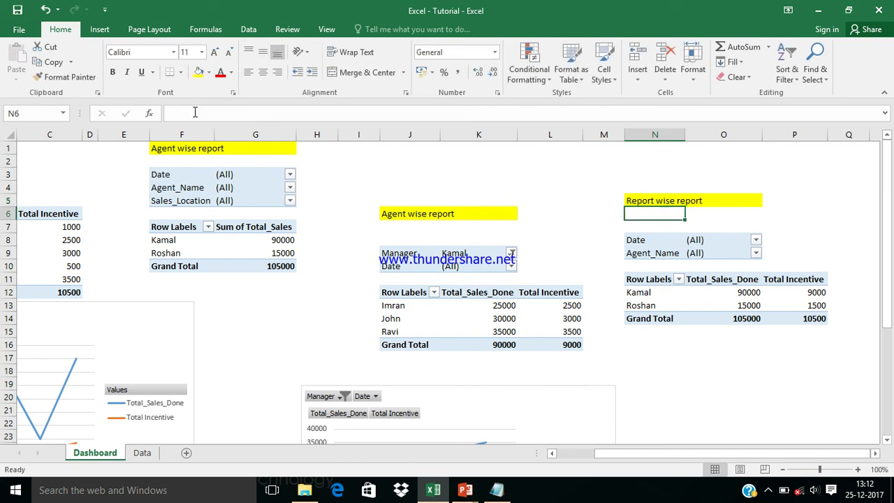
{"action": "key", "text": "Down"}
{"action": "key", "text": "Down"}
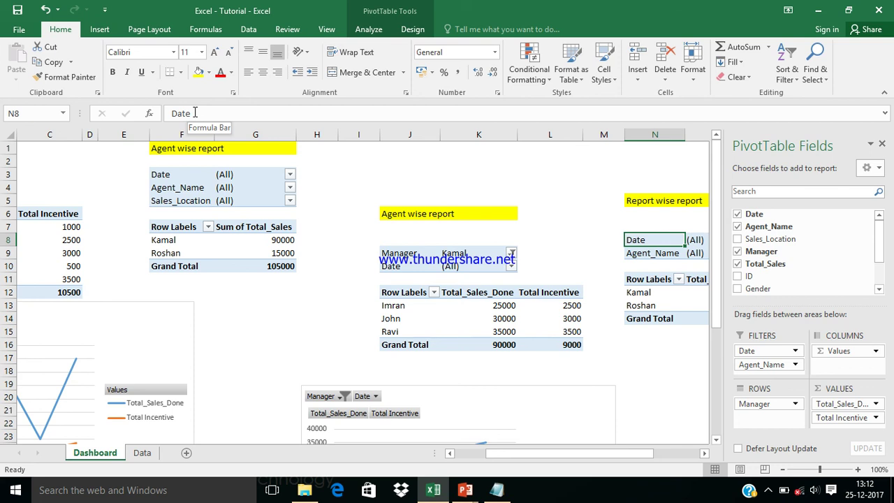
{"action": "left_click", "coordinate": [489, 387]}
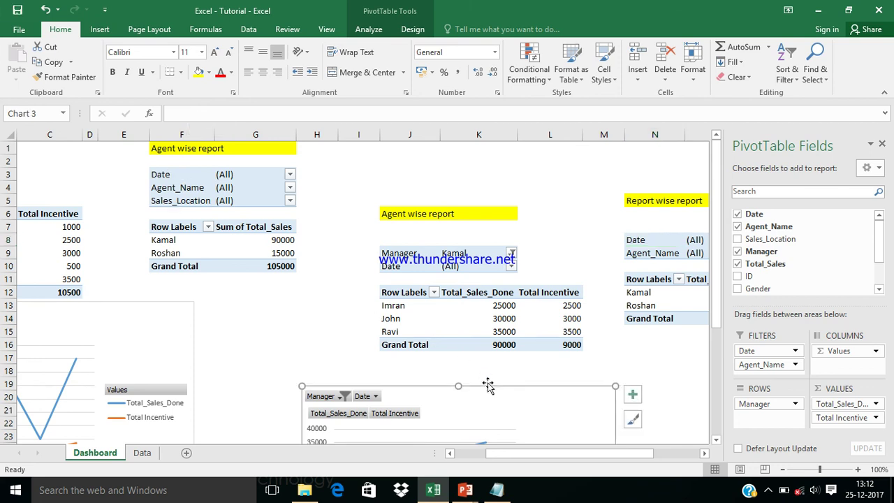
{"action": "left_click", "coordinate": [598, 265]}
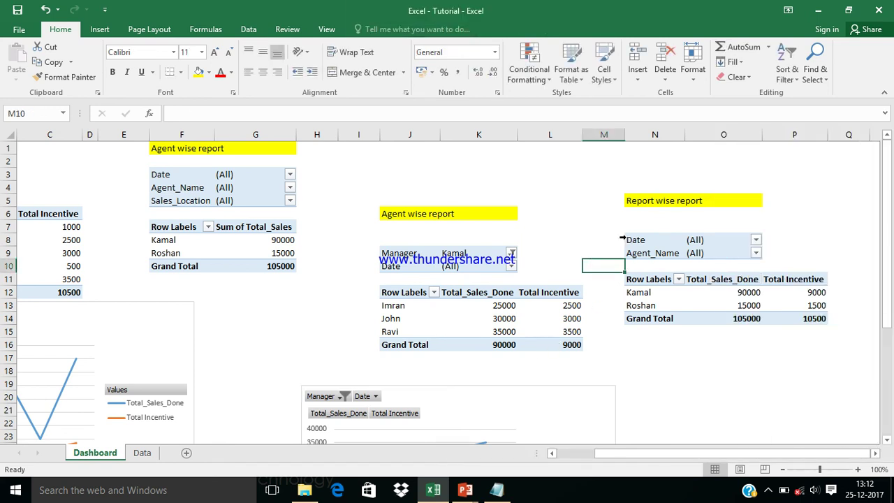
- Apply the light-blue Medium PivotTable style with a solid blue header row, from the group's first row, to the manager-wise PivotTable below N5
{"action": "left_click", "coordinate": [622, 239]}
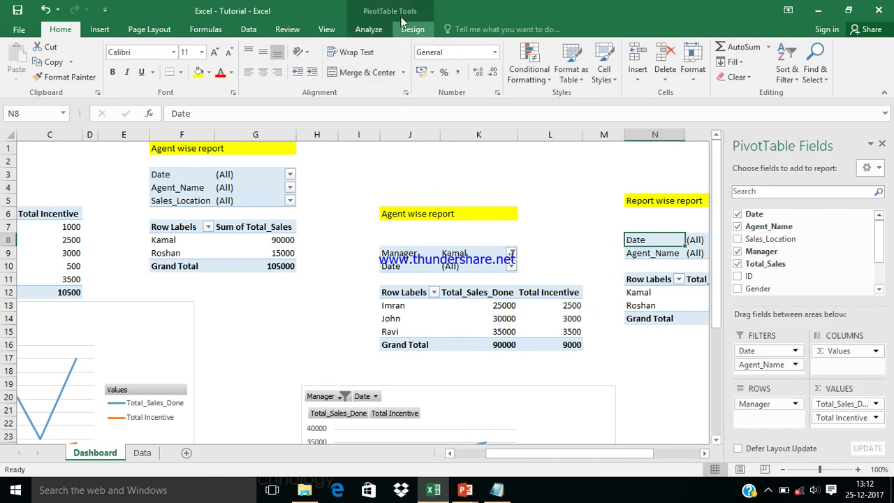
{"action": "left_click", "coordinate": [403, 15]}
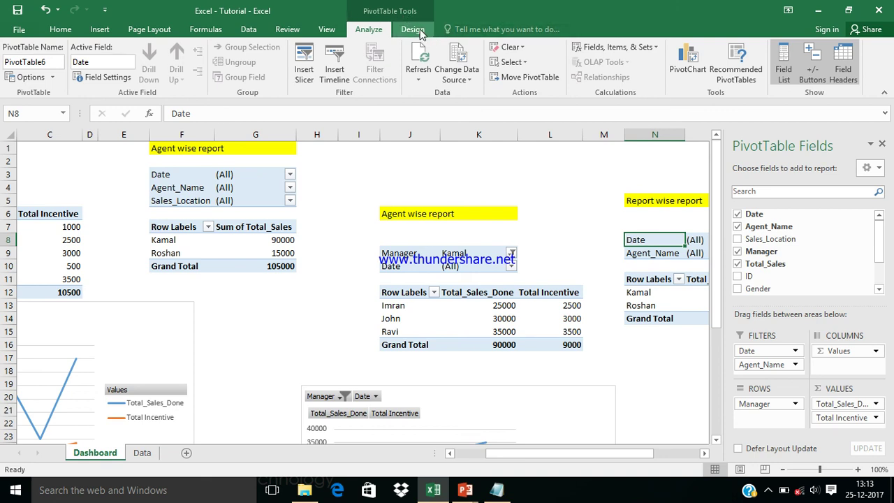
{"action": "left_click", "coordinate": [419, 33]}
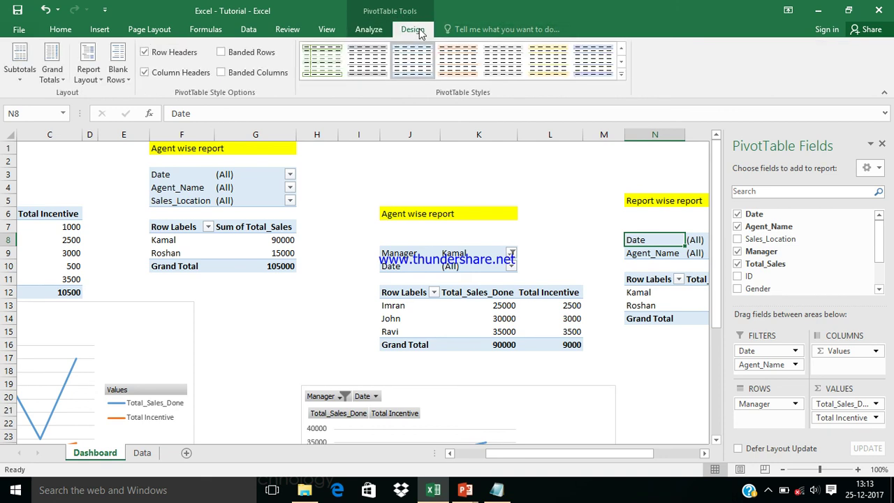
{"action": "left_click", "coordinate": [622, 75]}
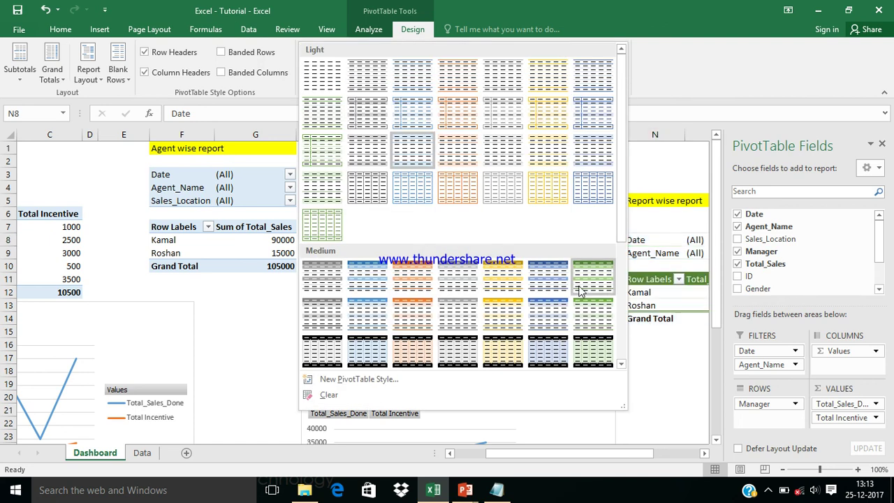
{"action": "left_click", "coordinate": [350, 281]}
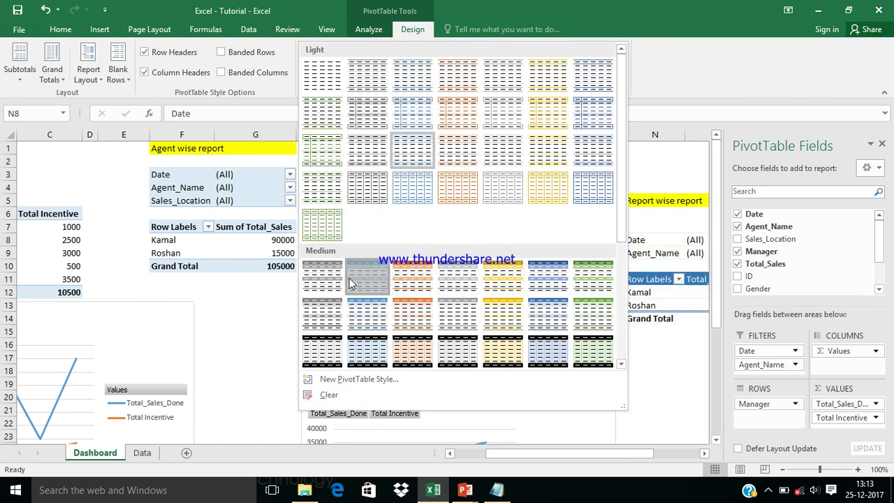
{"action": "left_click", "coordinate": [654, 383]}
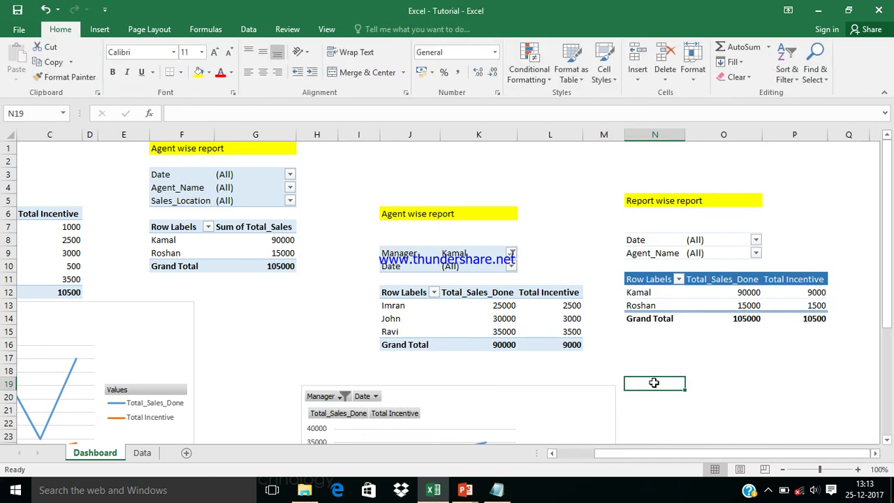
{"action": "key", "text": "Right"}
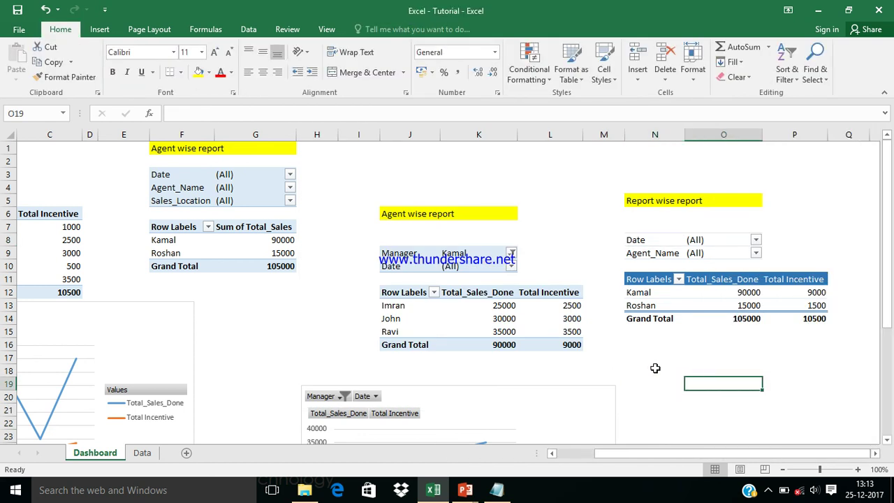
{"action": "left_click", "coordinate": [650, 276]}
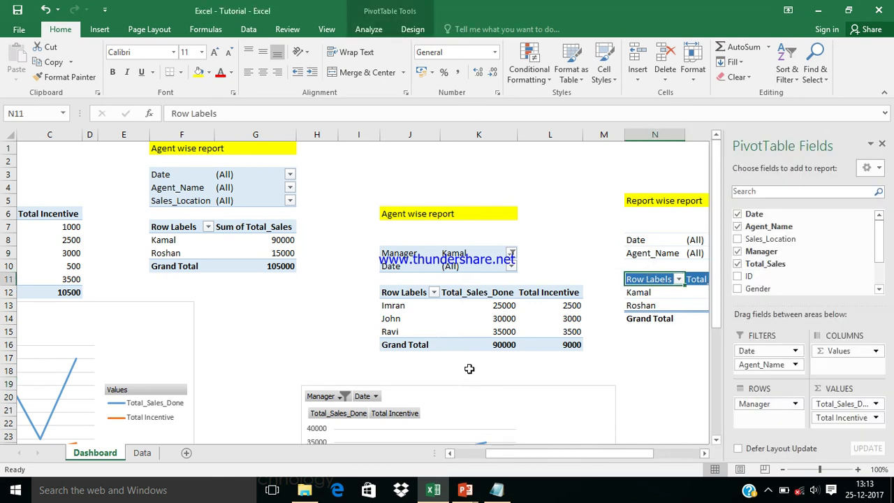
{"action": "left_click", "coordinate": [497, 389]}
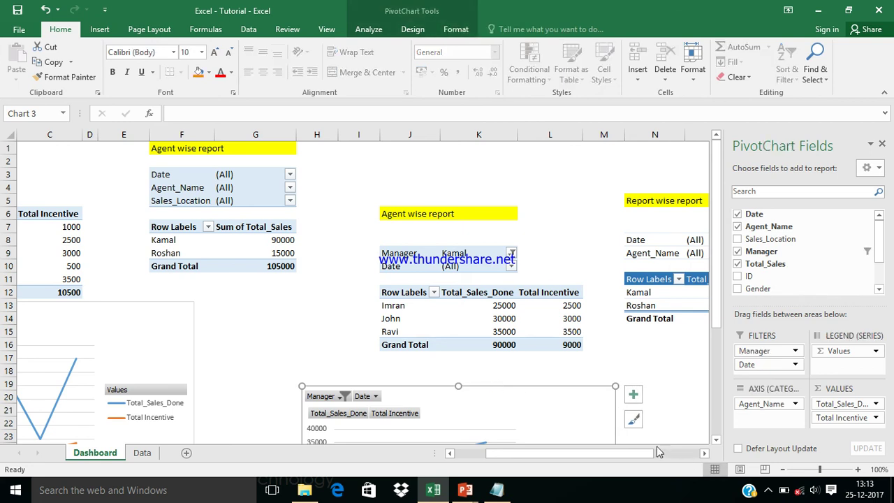
{"action": "left_click", "coordinate": [662, 349]}
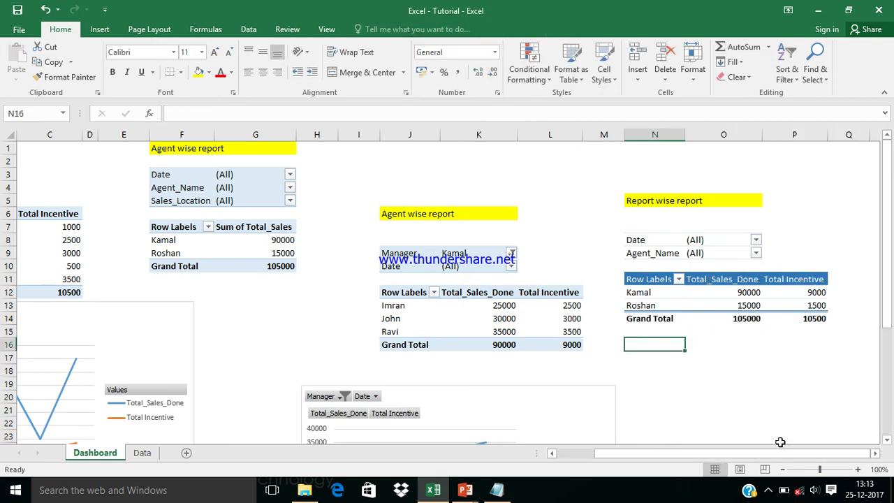
{"action": "left_click", "coordinate": [772, 495]}
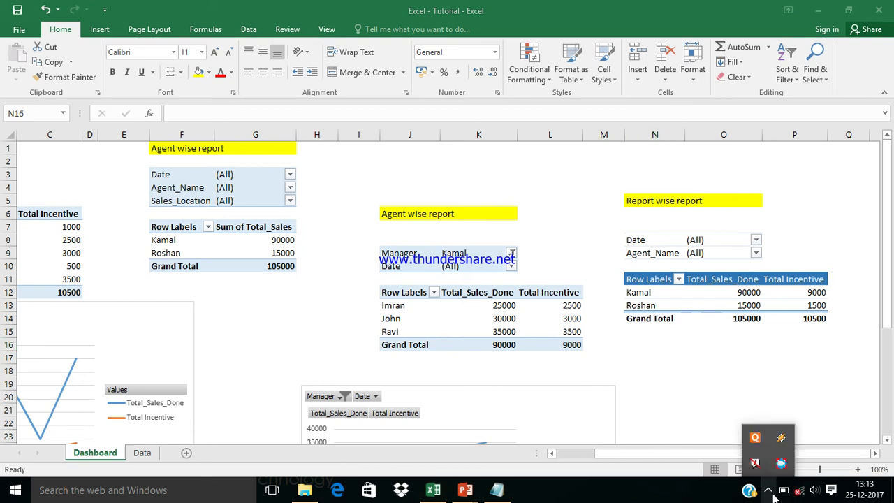
{"action": "left_click", "coordinate": [781, 465]}
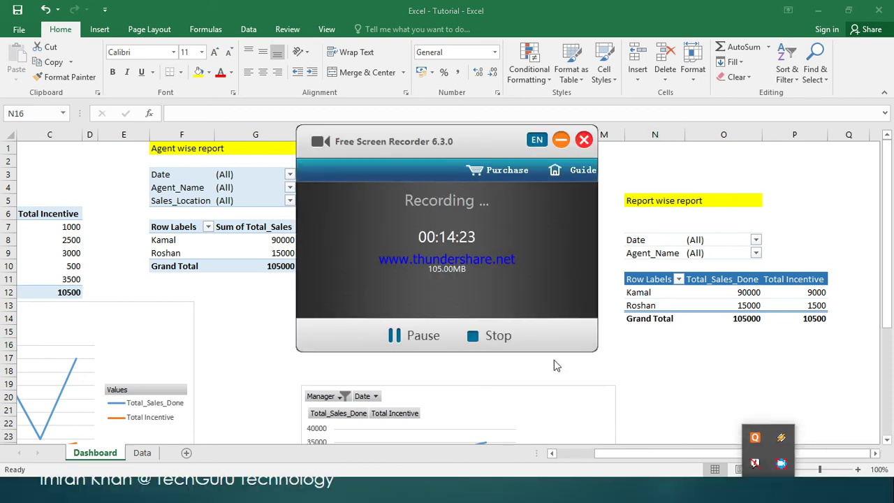